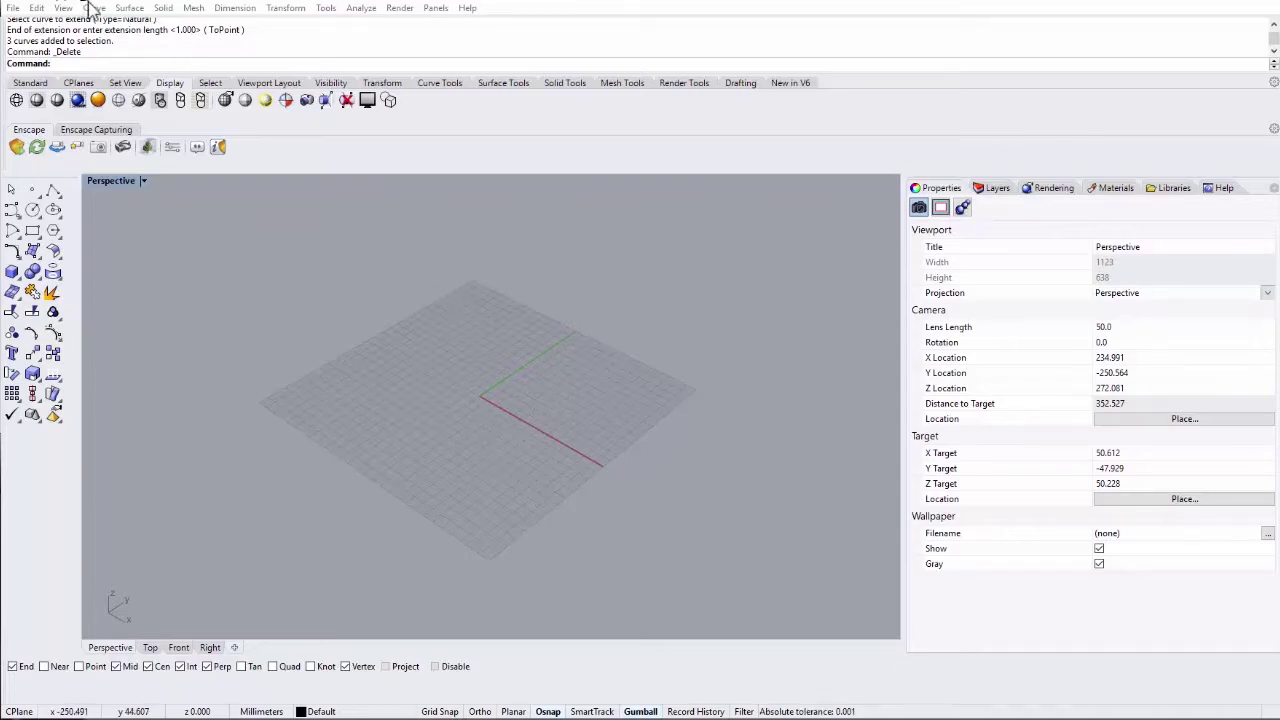
Step: Draw a five-point zigzag polyline of straight segments rising in the Perspective viewport
click(11, 212)
click(269, 474)
click(241, 338)
click(388, 352)
click(383, 244)
click(528, 219)
right_click(528, 219)
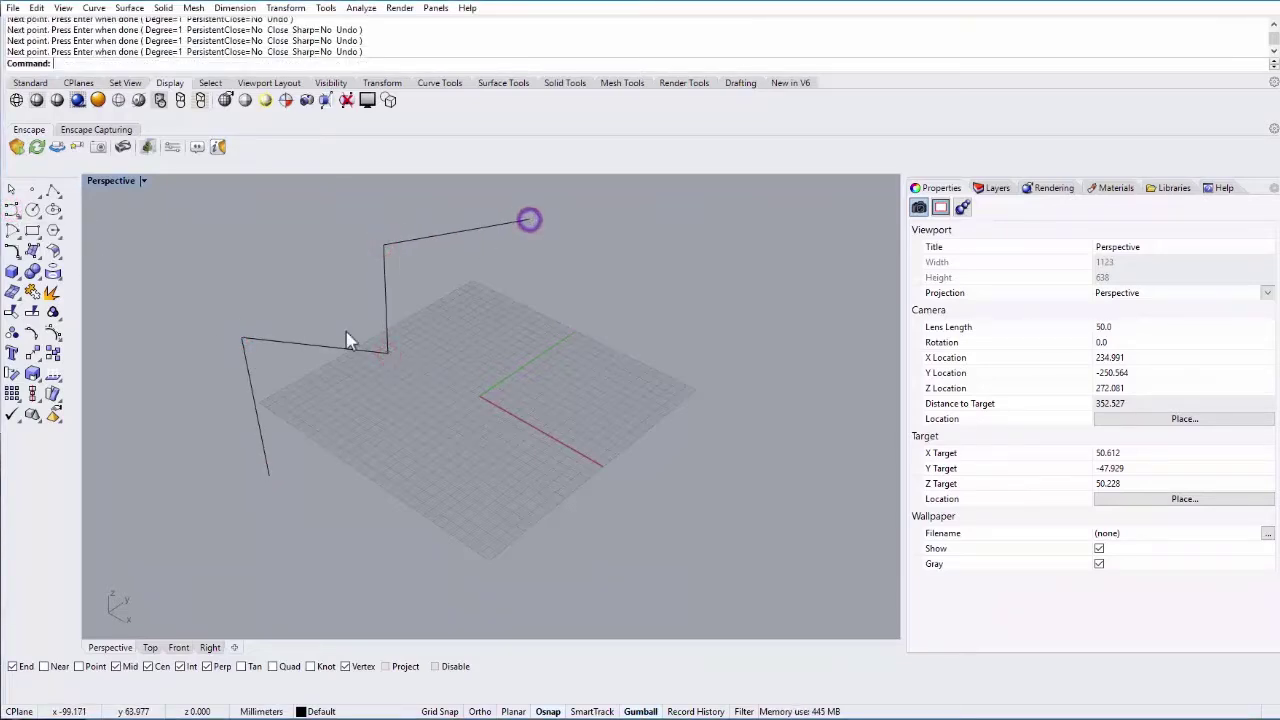
Step: Draw a smooth degree-3 wavy curve through six control points beside the zigzag
right_click(500, 418)
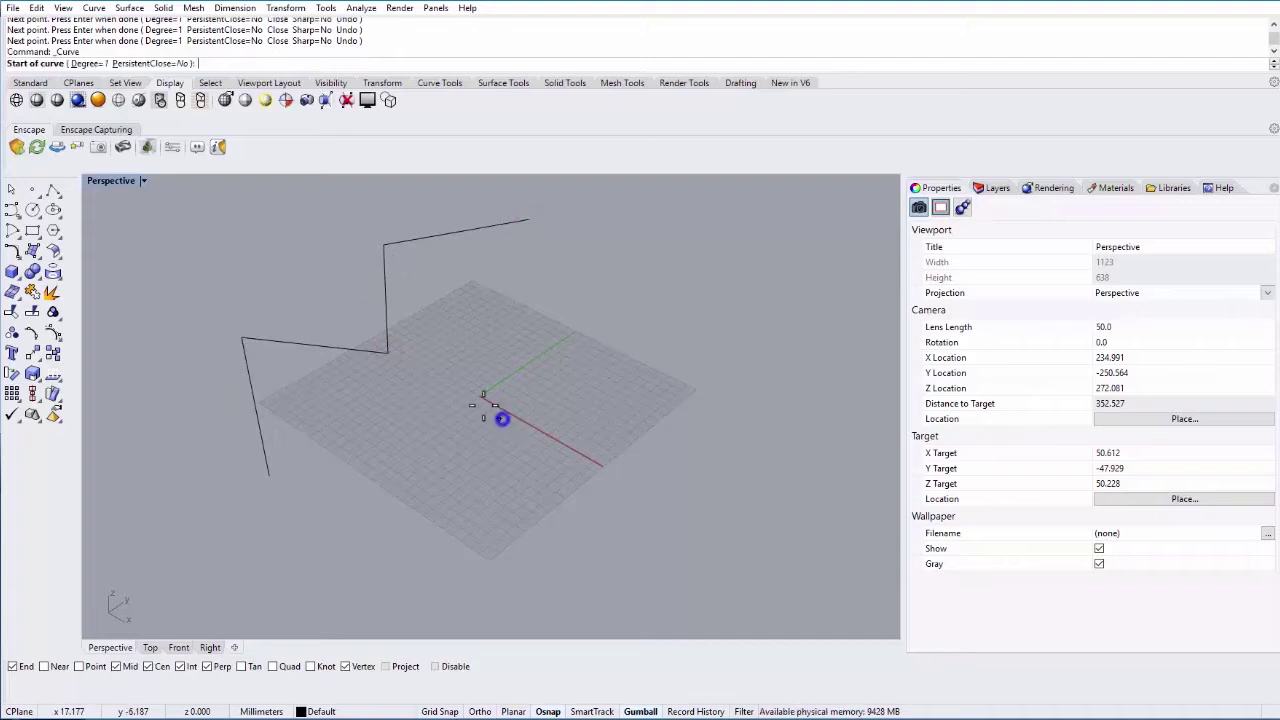
click(87, 64)
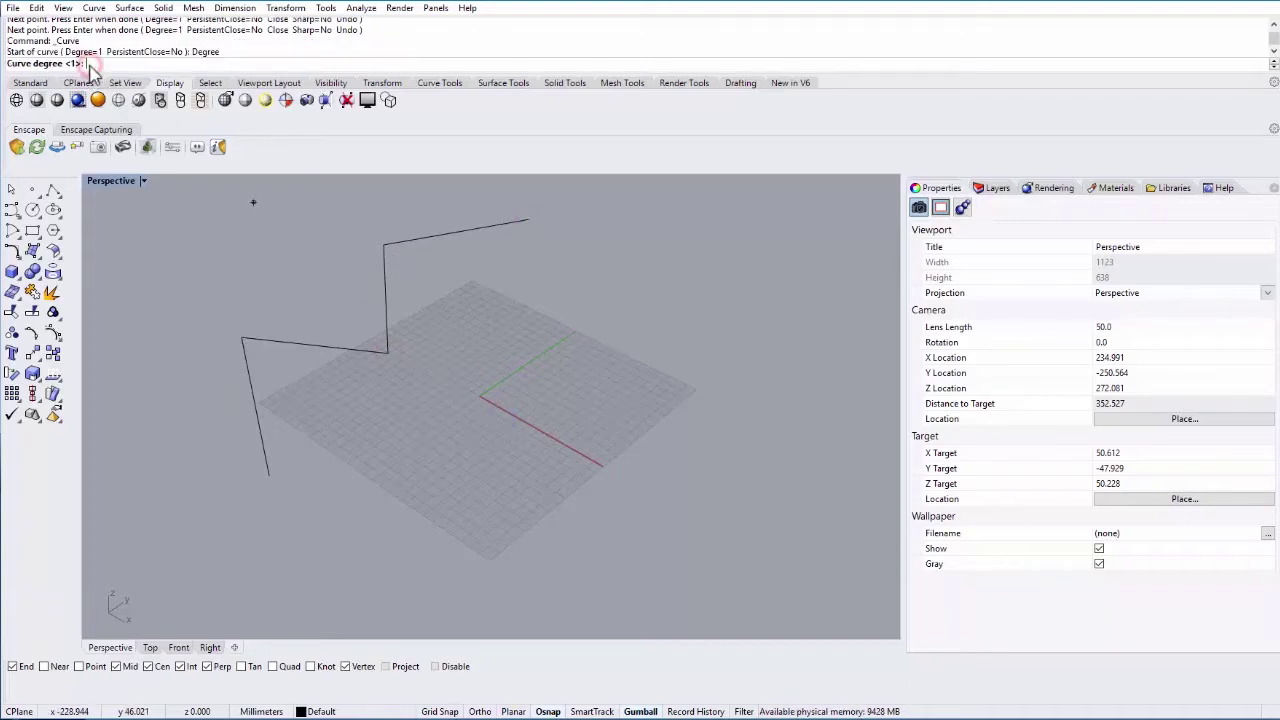
text(3)
key(Return)
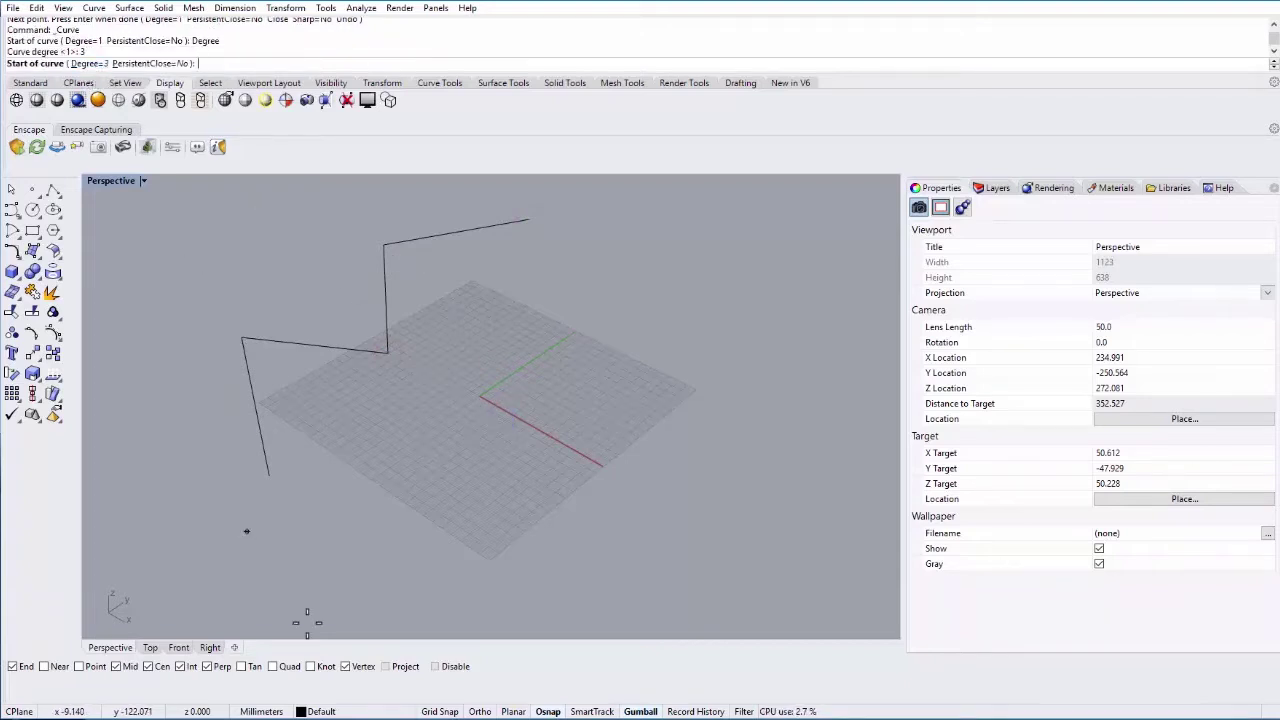
click(355, 547)
click(500, 452)
click(834, 515)
click(810, 425)
click(713, 303)
click(609, 346)
right_click(551, 306)
right_drag(551, 306, 363, 395)
Step: Add a short straight two-point curve crossing the grid, then frame all curves
right_click(357, 385)
click(314, 380)
click(451, 408)
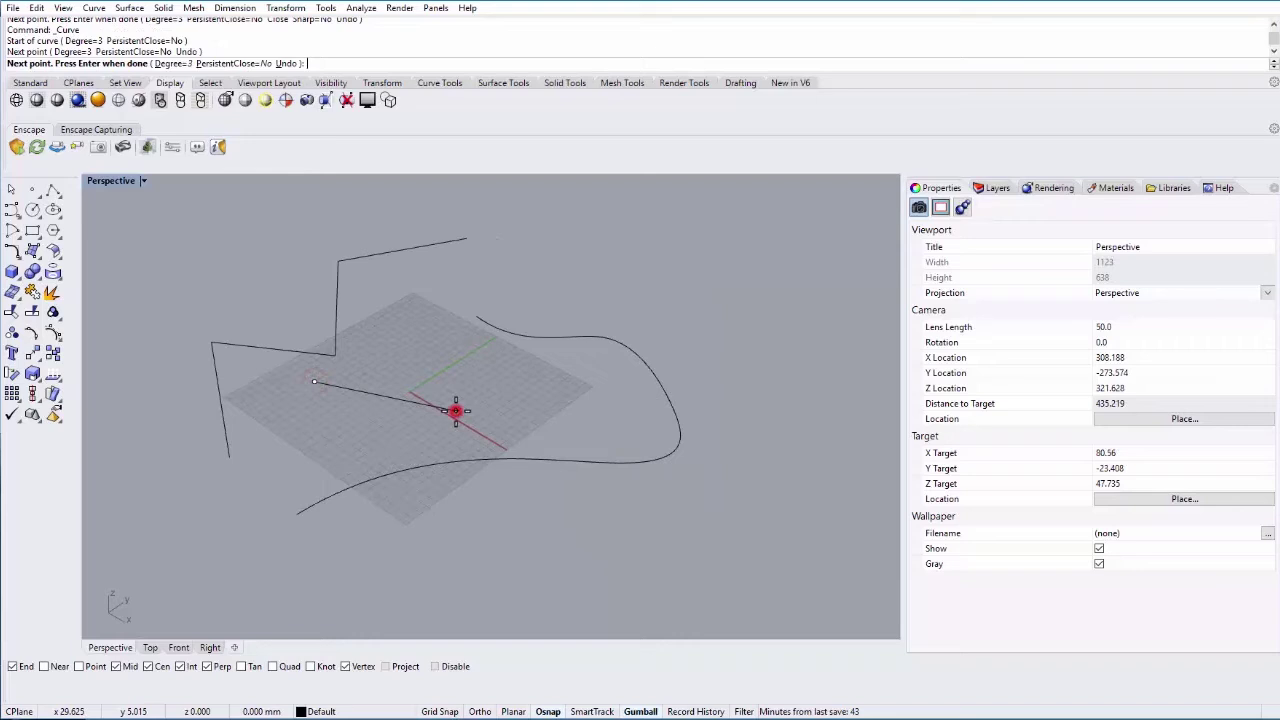
right_click(451, 408)
right_drag(451, 408, 342, 480)
right_drag(323, 423, 343, 406)
scroll(286, 391, up, 4)
Step: Extend the straight line to the zigzag's left leg, then window-select both curves
click(280, 363)
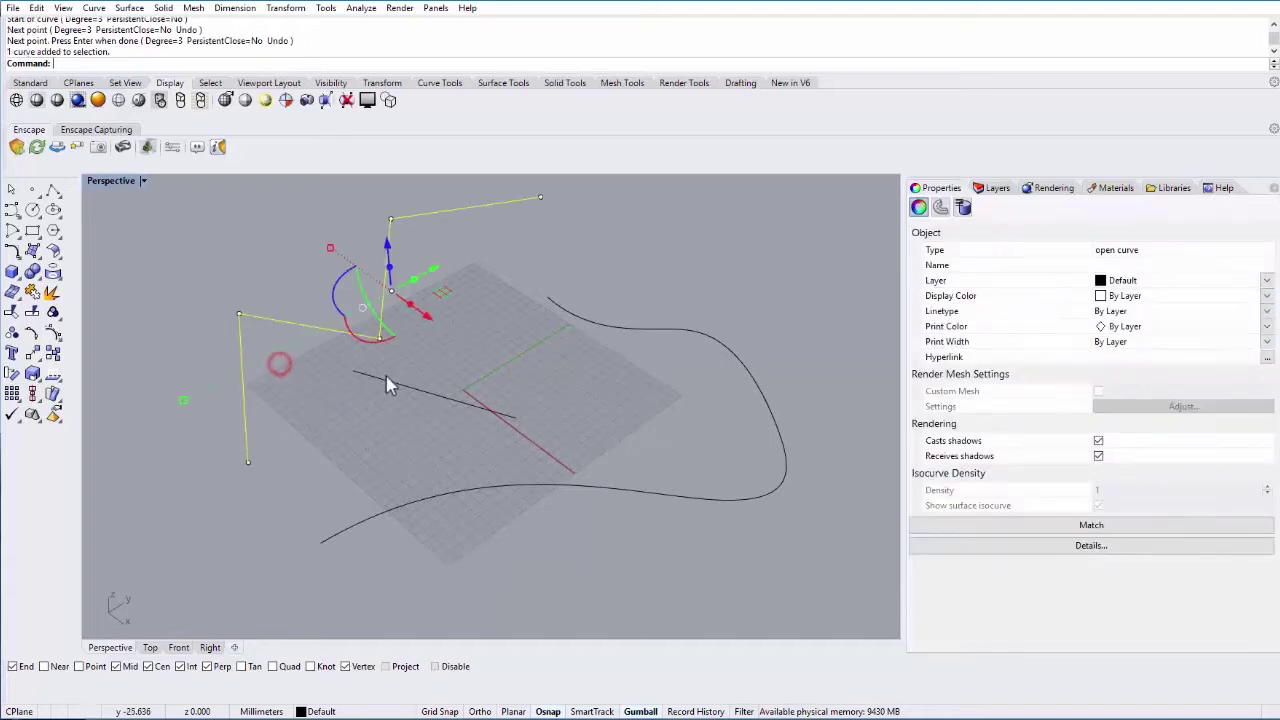
click(356, 385)
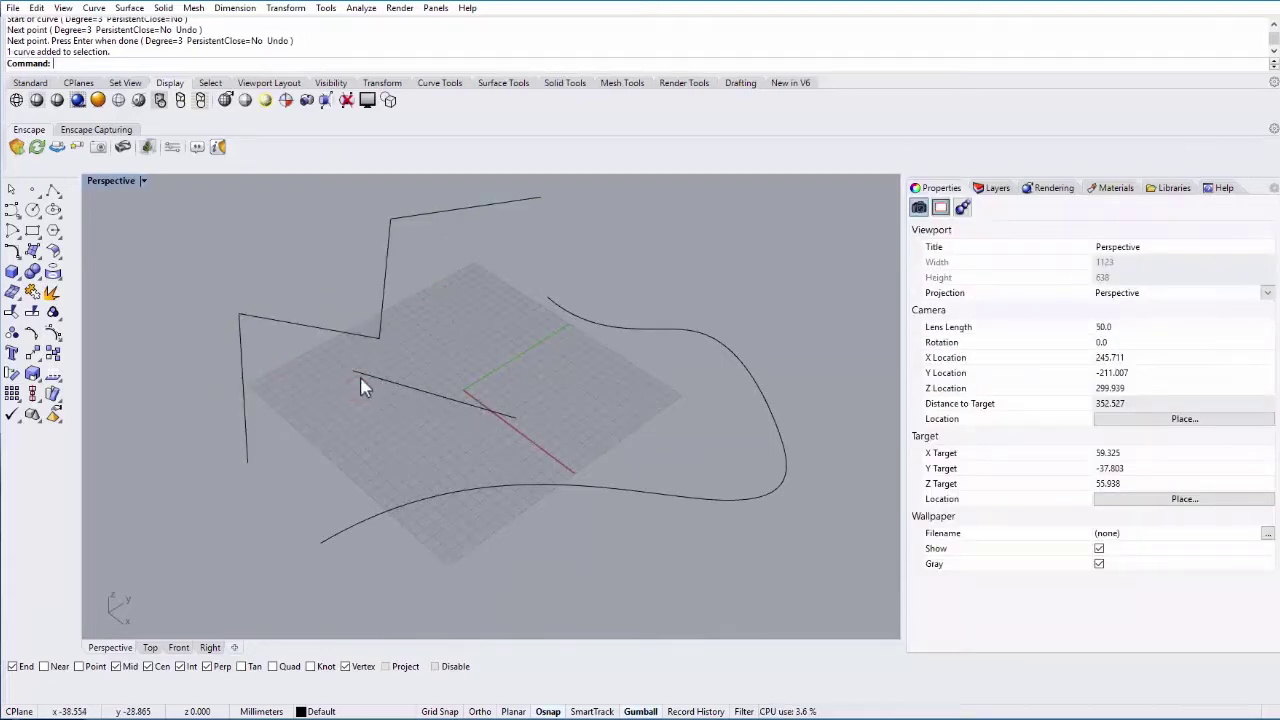
click(260, 362)
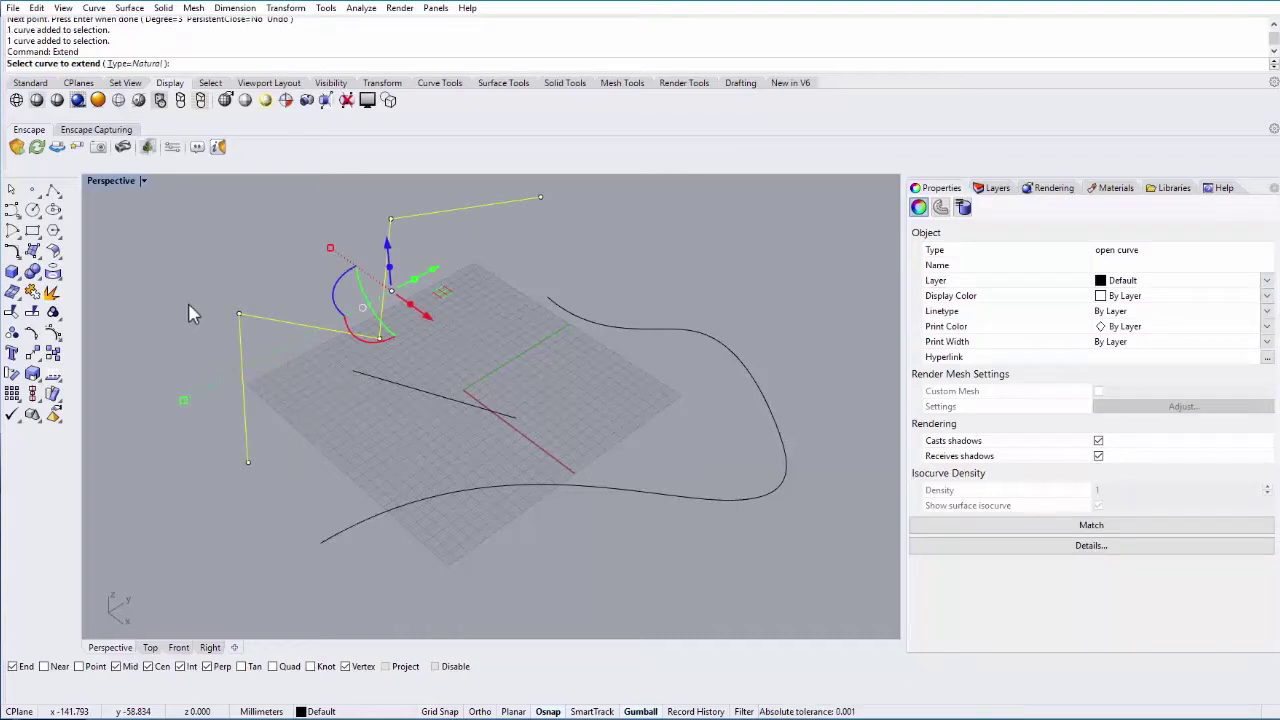
key(Return)
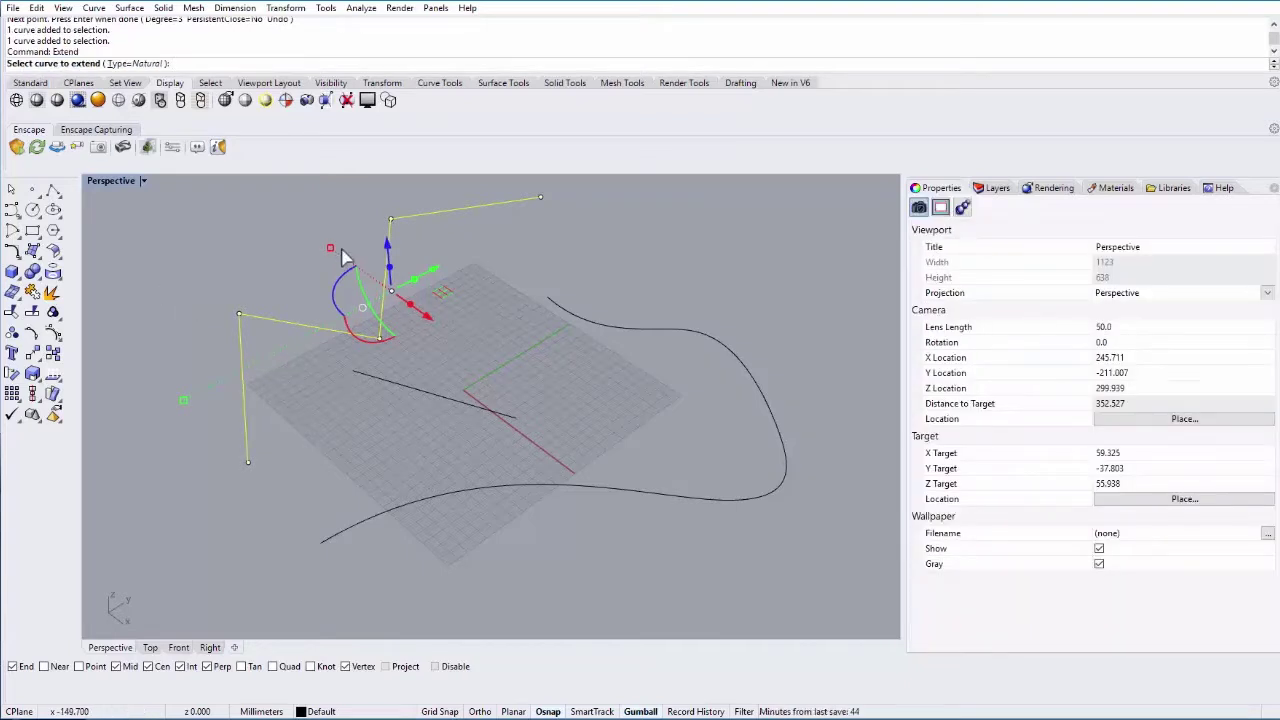
click(366, 384)
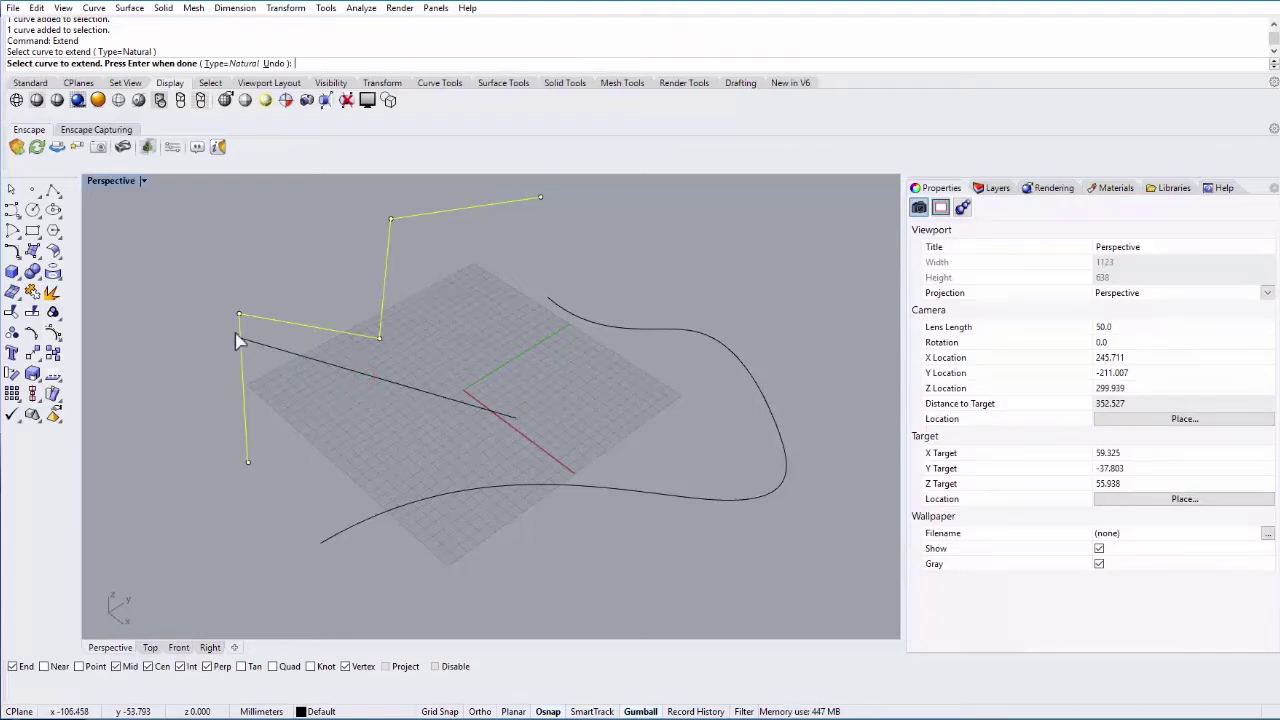
key(Return)
drag(258, 364, 229, 345)
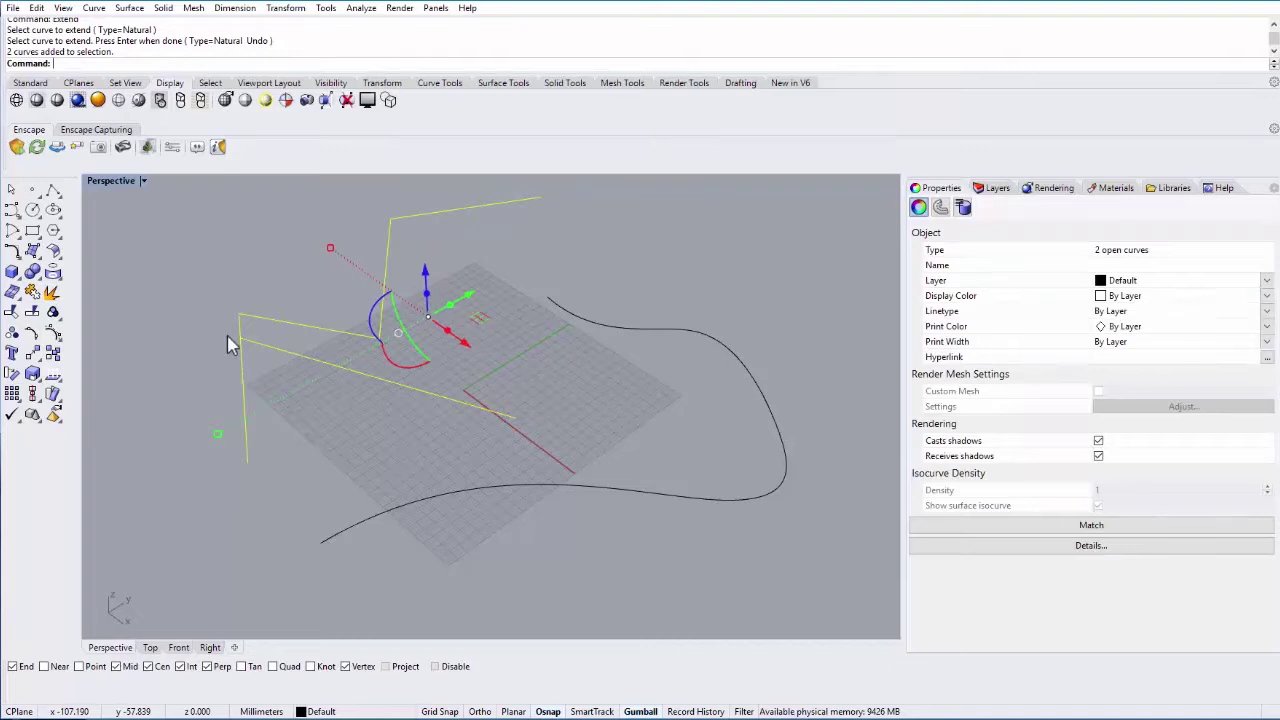
Step: Trim off the polyline's lower left leg below the extended line, leaving a clean corner
text(Trim)
key(Return)
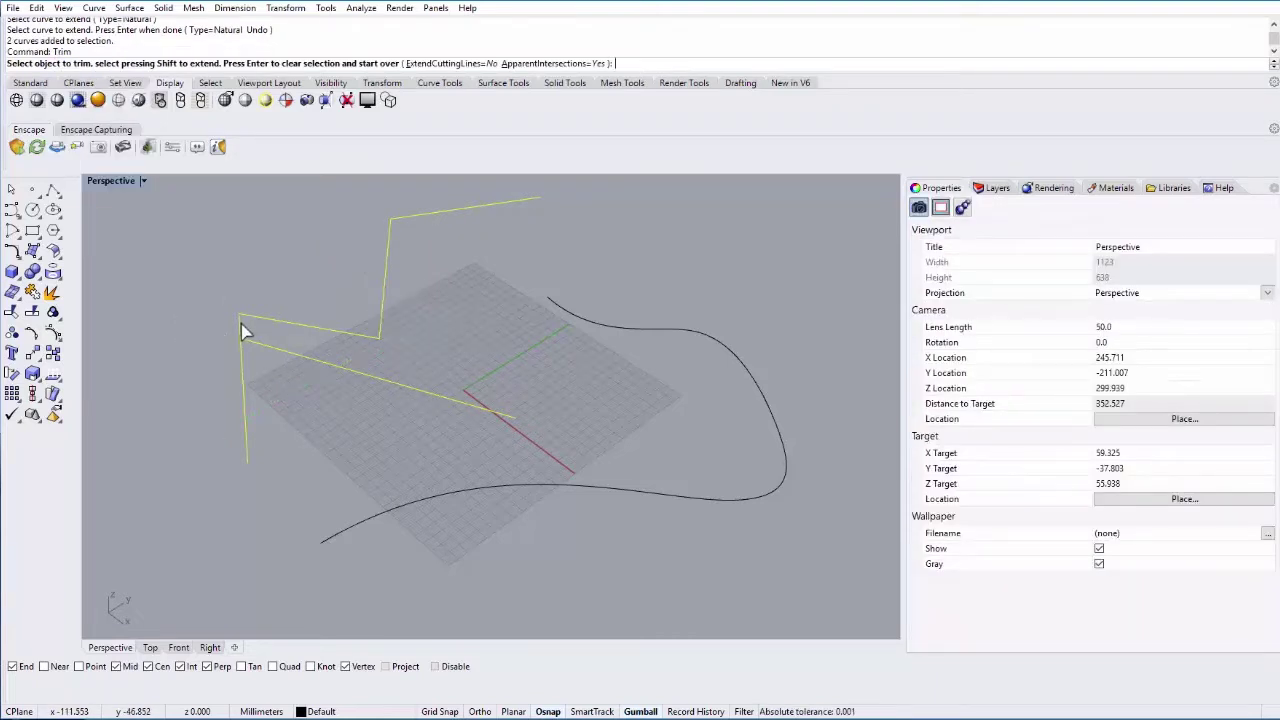
click(242, 360)
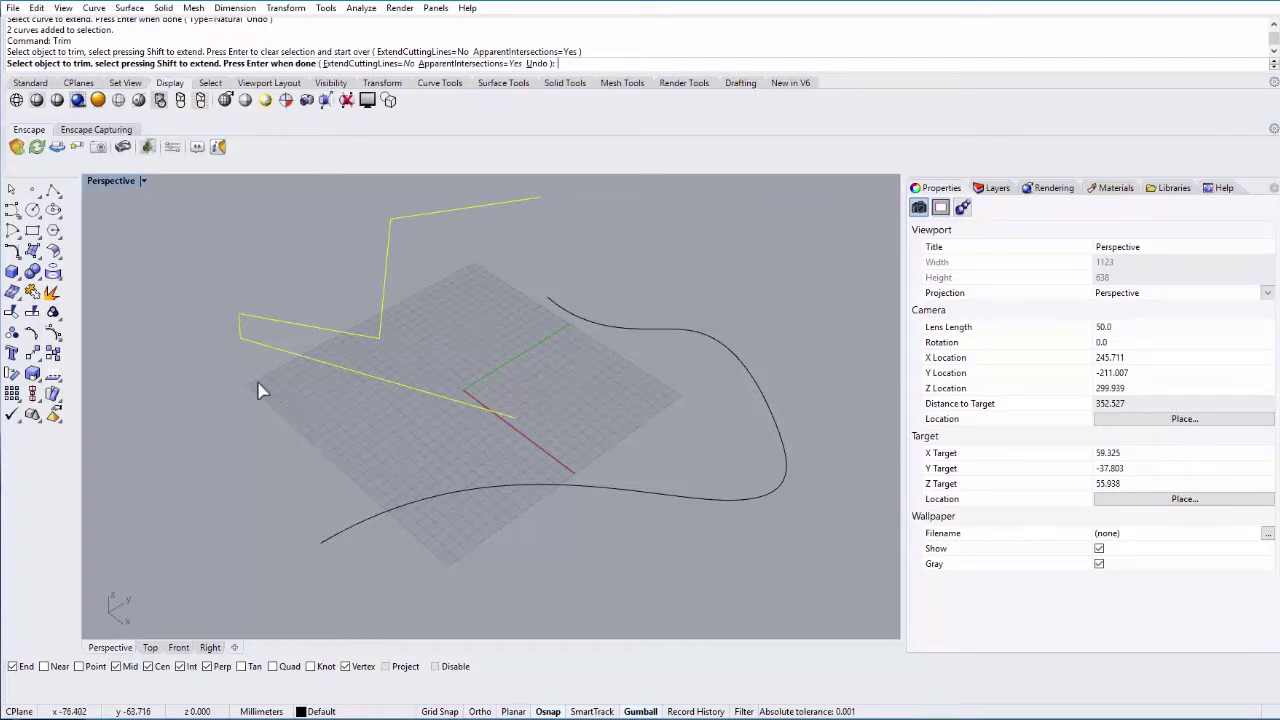
key(Return)
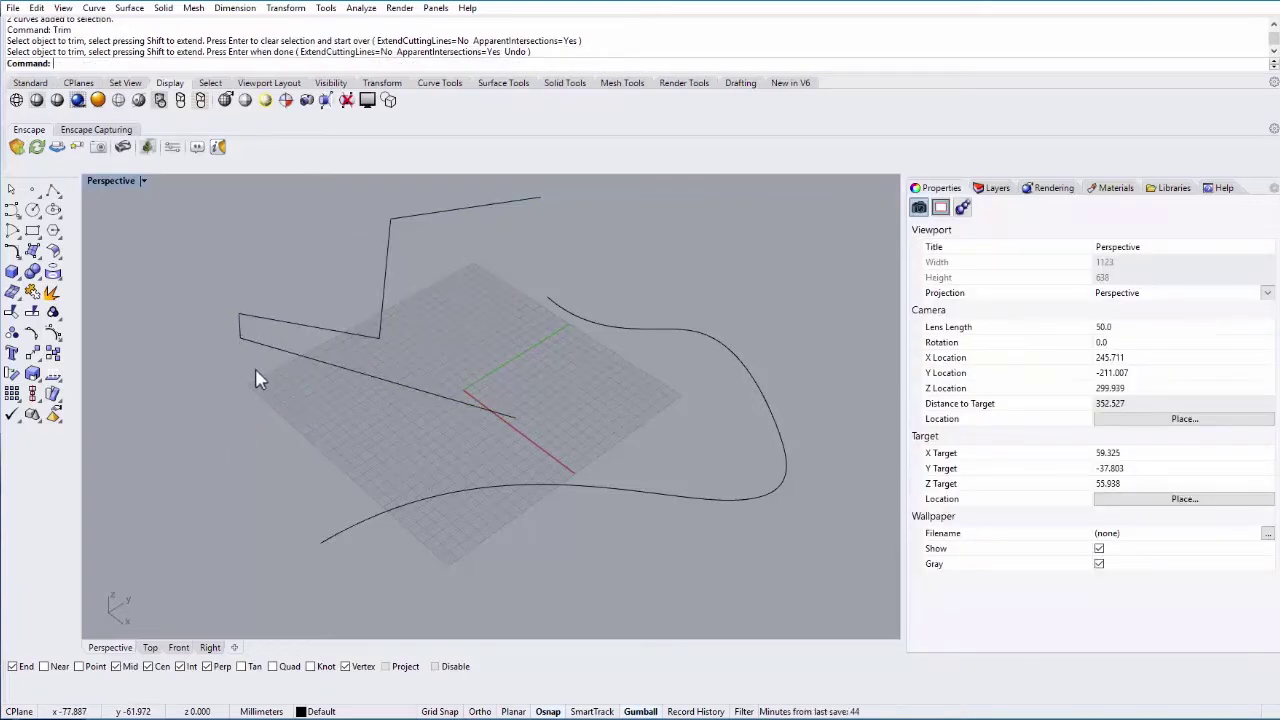
scroll(243, 320, up, 2)
scroll(237, 334, down, 3)
right_drag(277, 354, 422, 316)
scroll(272, 340, up, 2)
scroll(266, 355, down, 1)
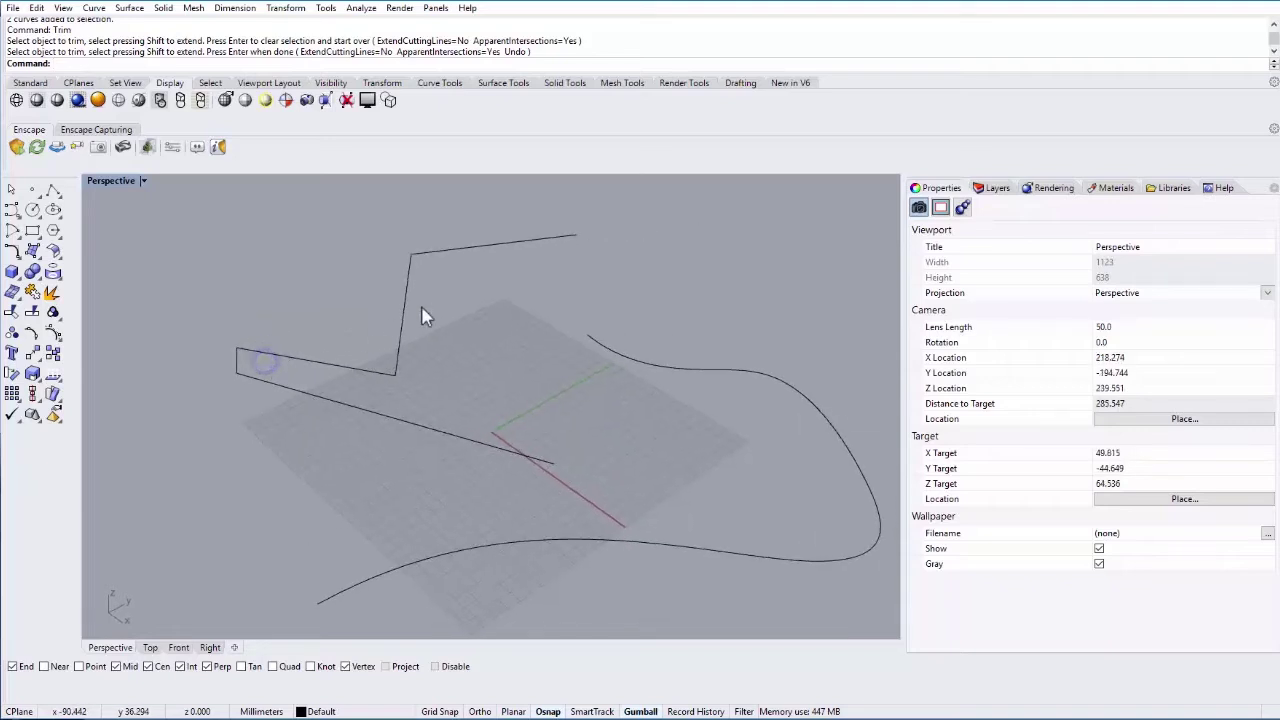
scroll(558, 400, up, 3)
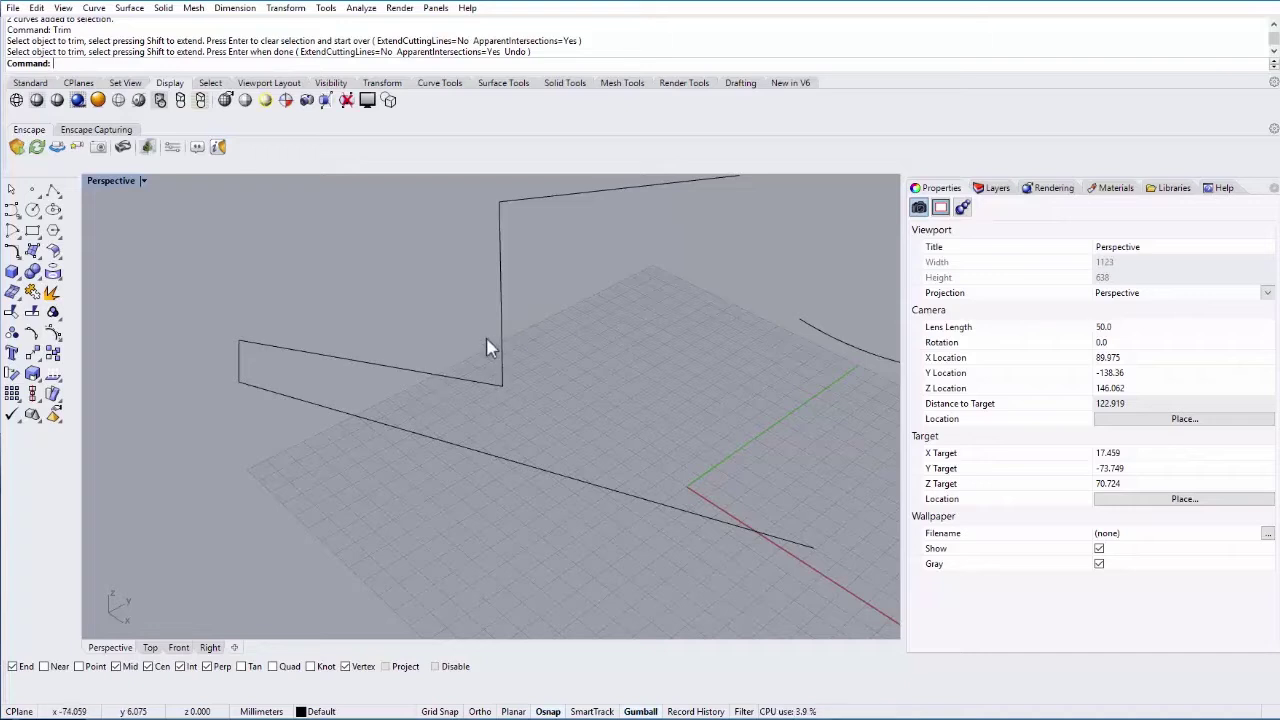
click(325, 8)
click(360, 330)
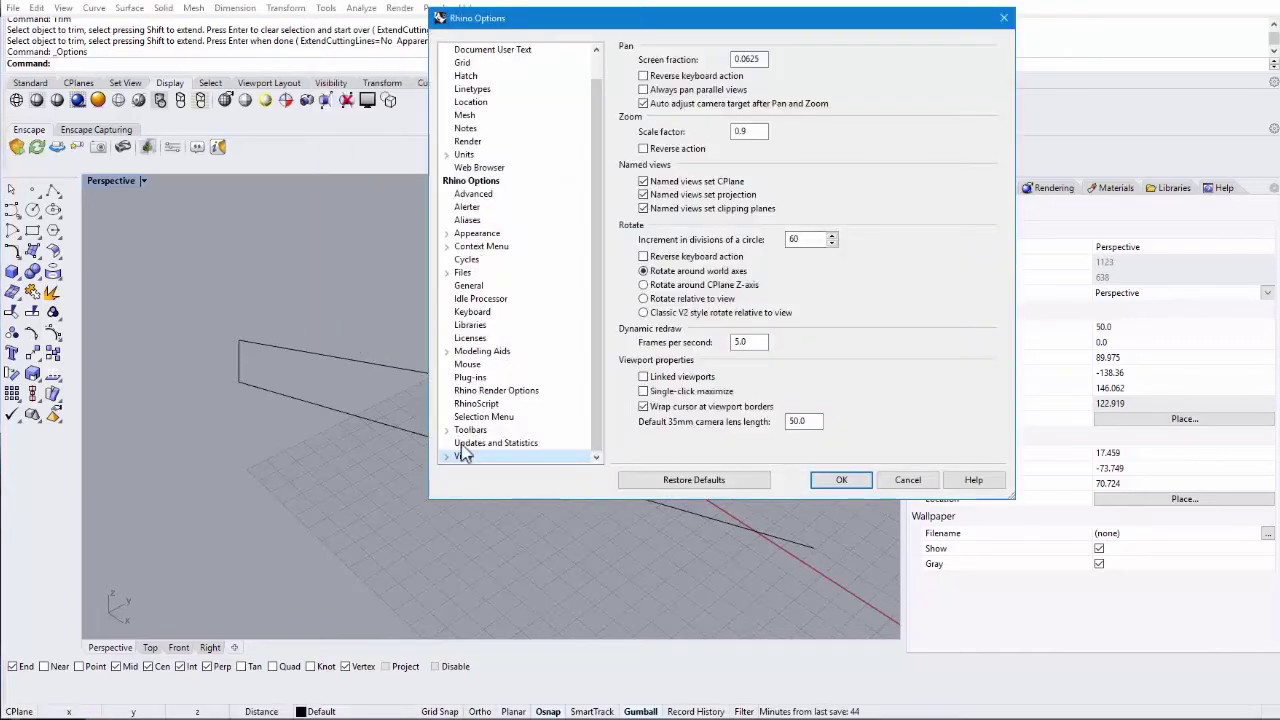
scroll(478, 410, up, 1)
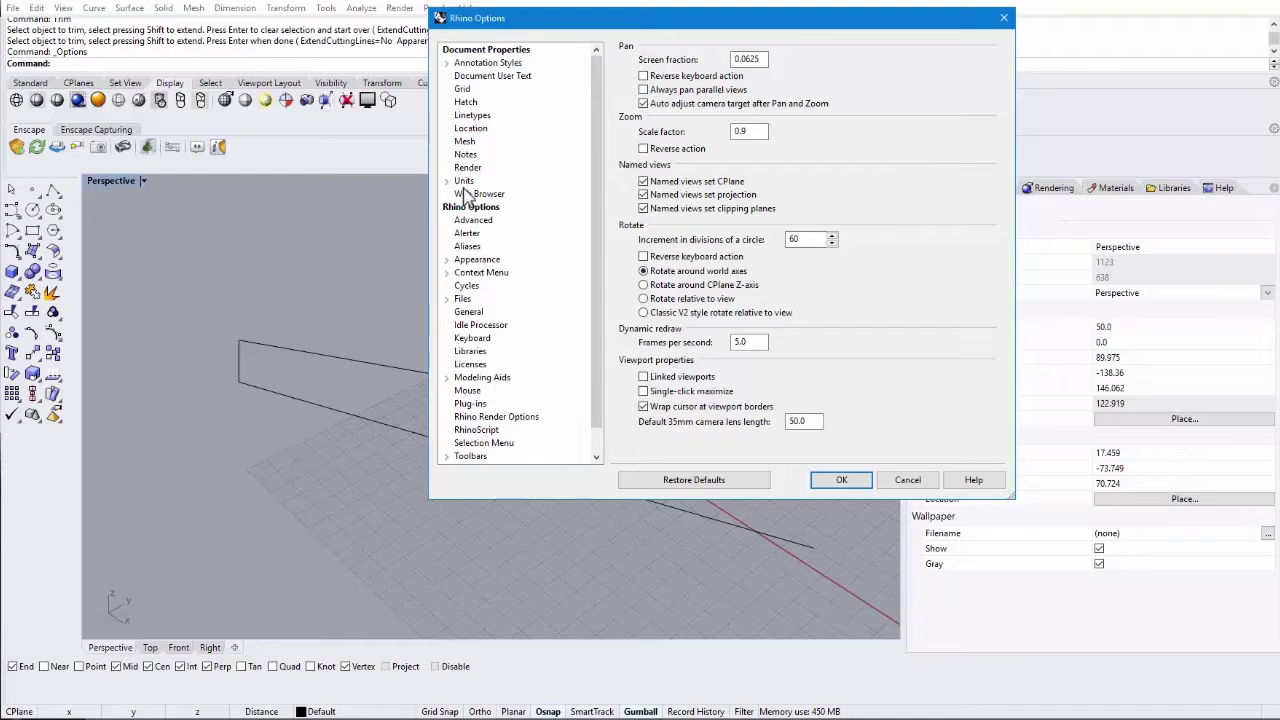
click(465, 182)
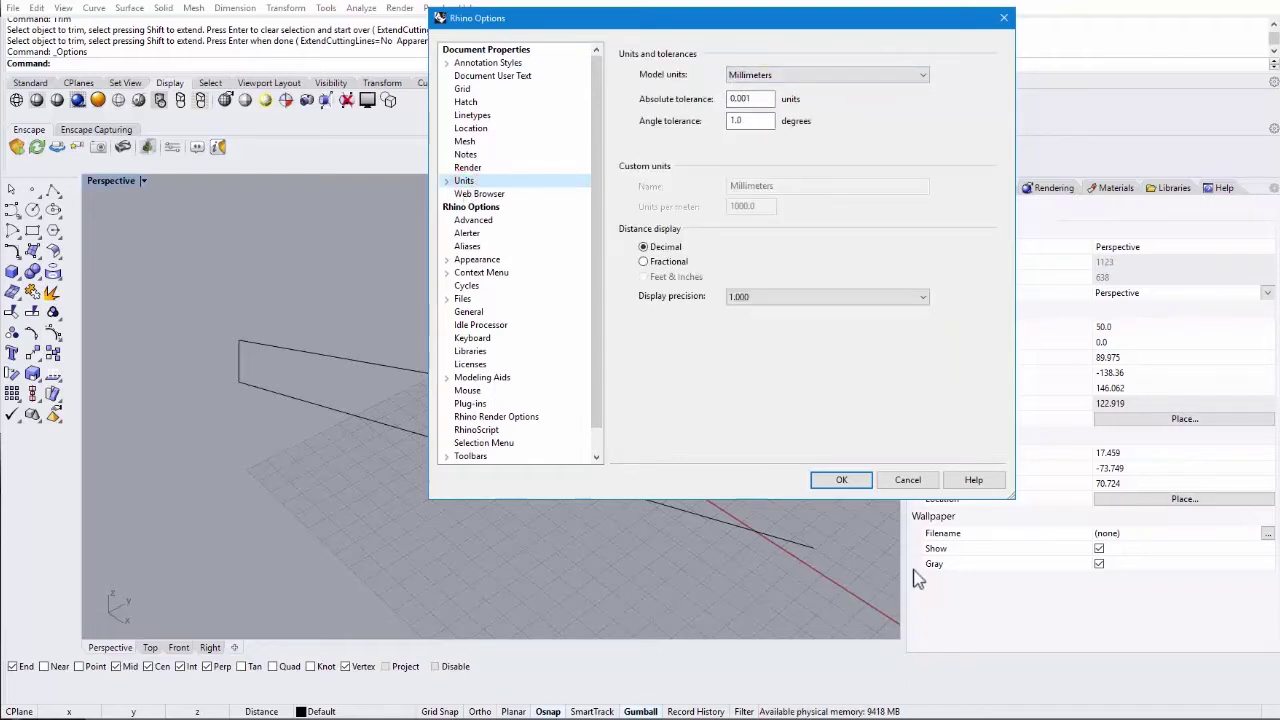
click(907, 480)
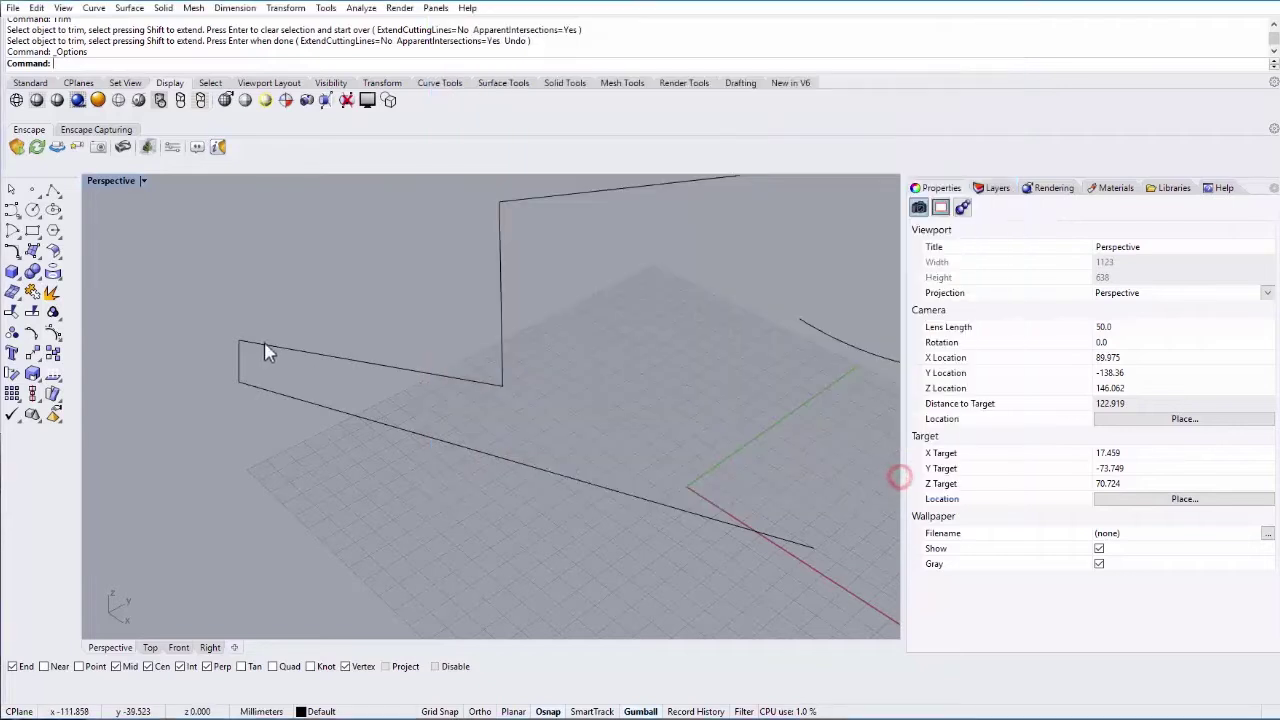
right_drag(266, 371, 500, 363)
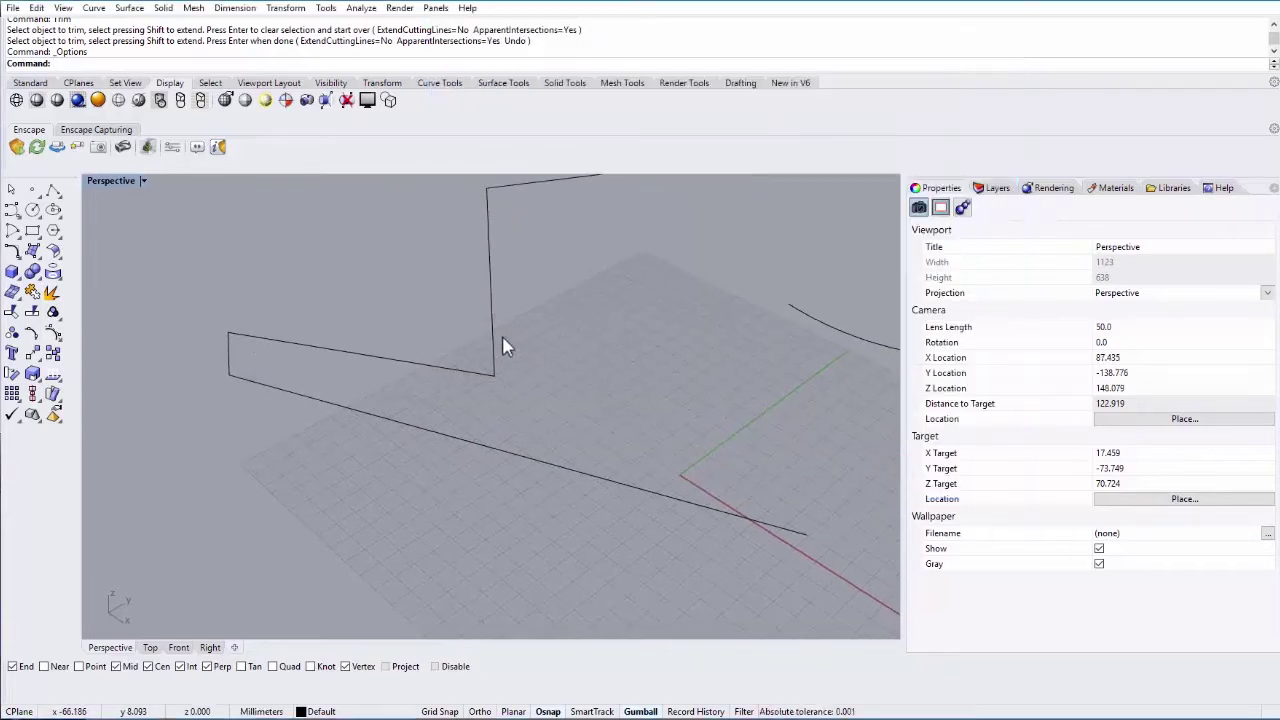
key(Return)
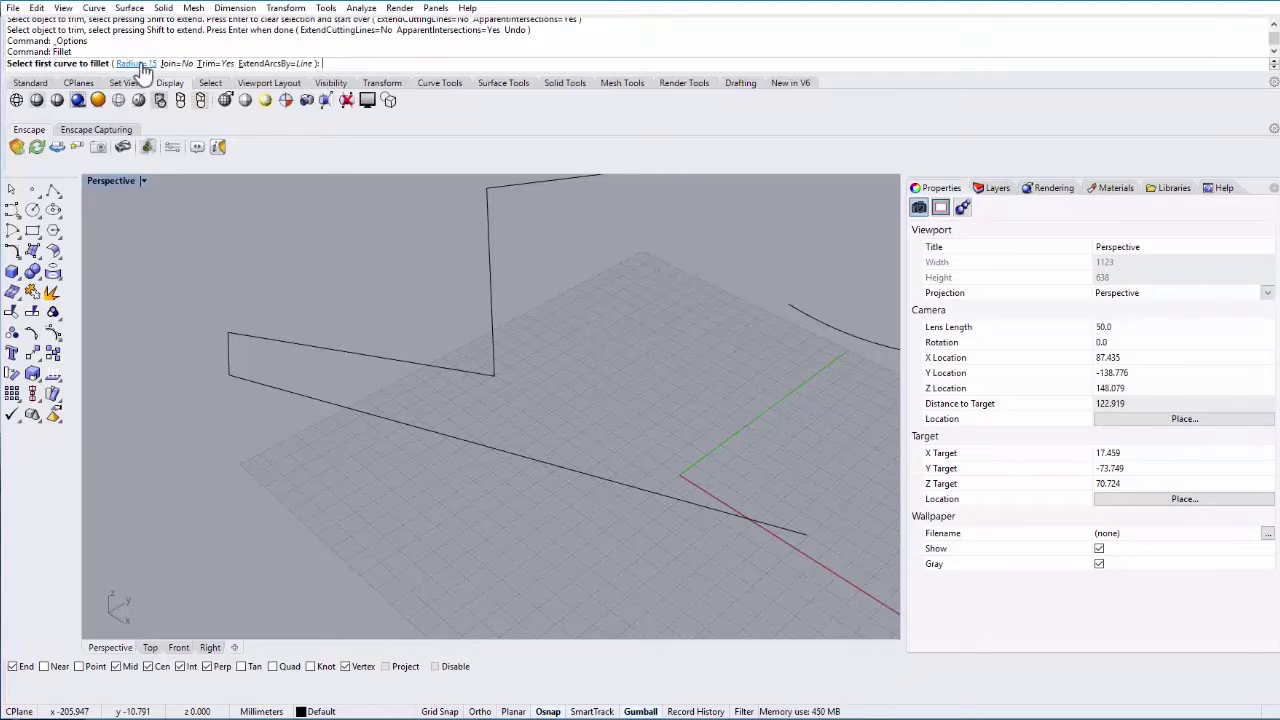
Step: Fillet the short segment and vertical line without trimming, then delete that fillet arc
click(212, 64)
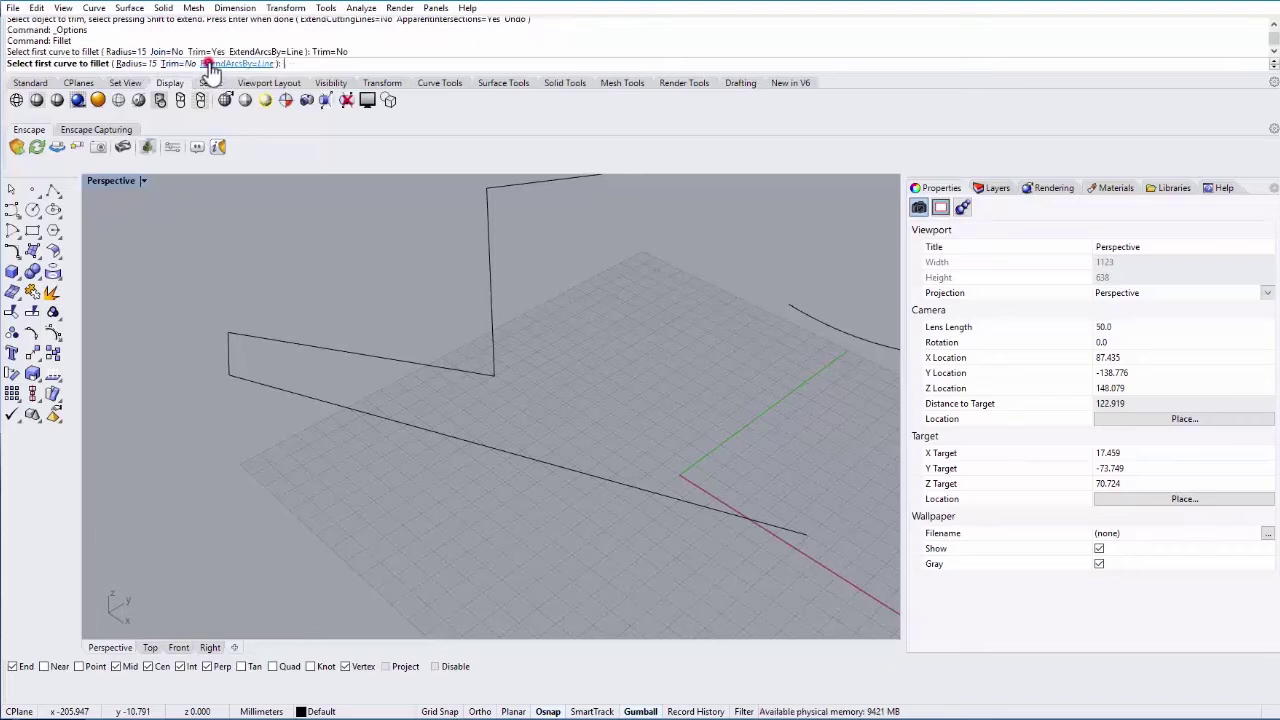
click(378, 356)
click(488, 318)
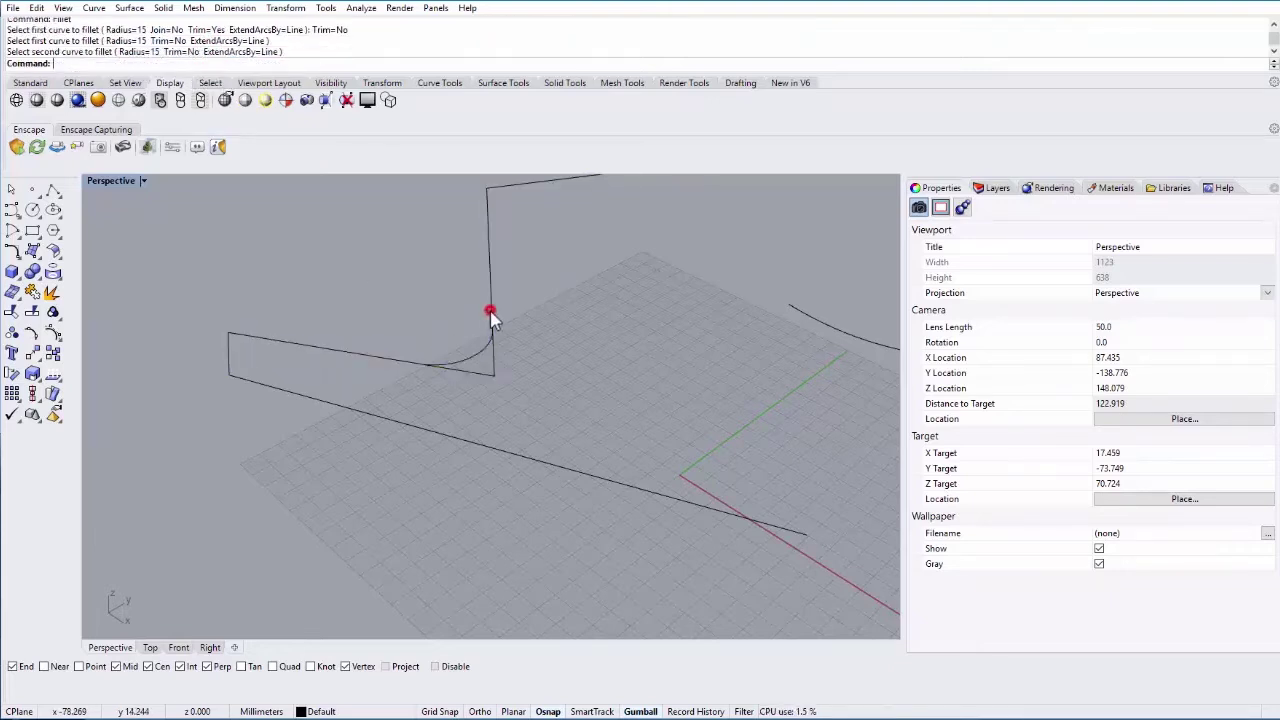
click(474, 372)
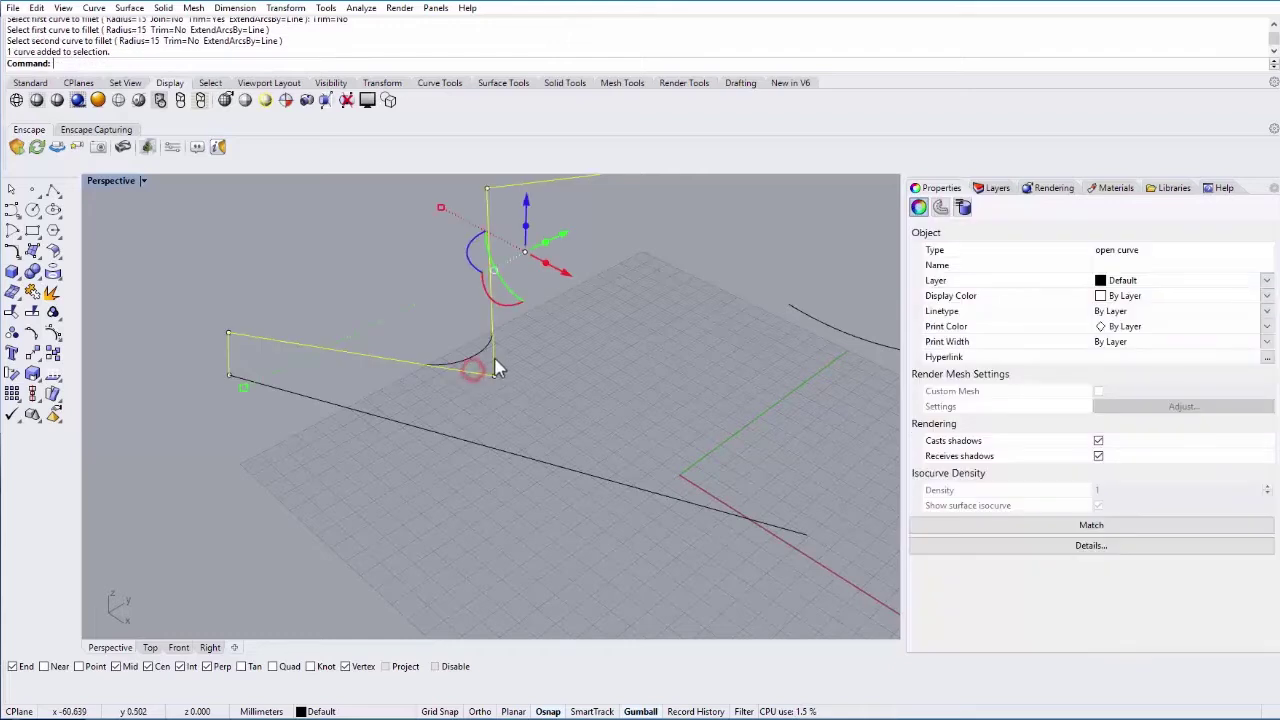
key(Escape)
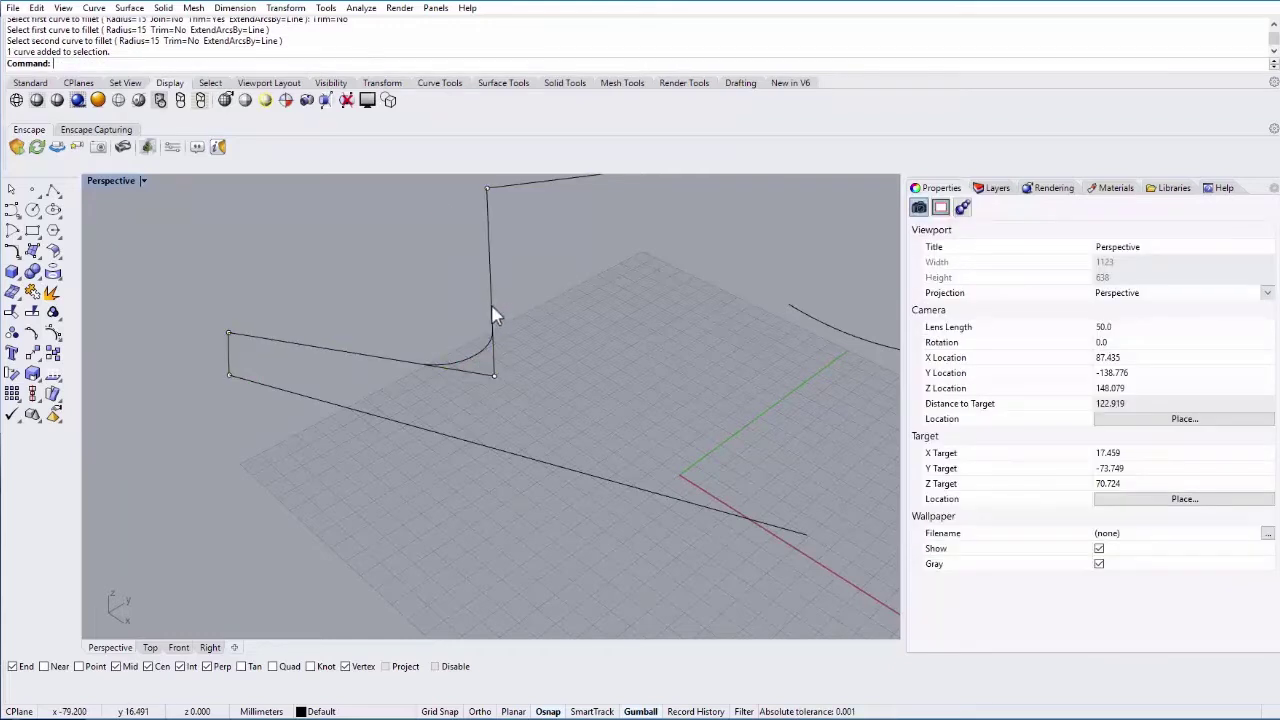
click(478, 368)
key(Delete)
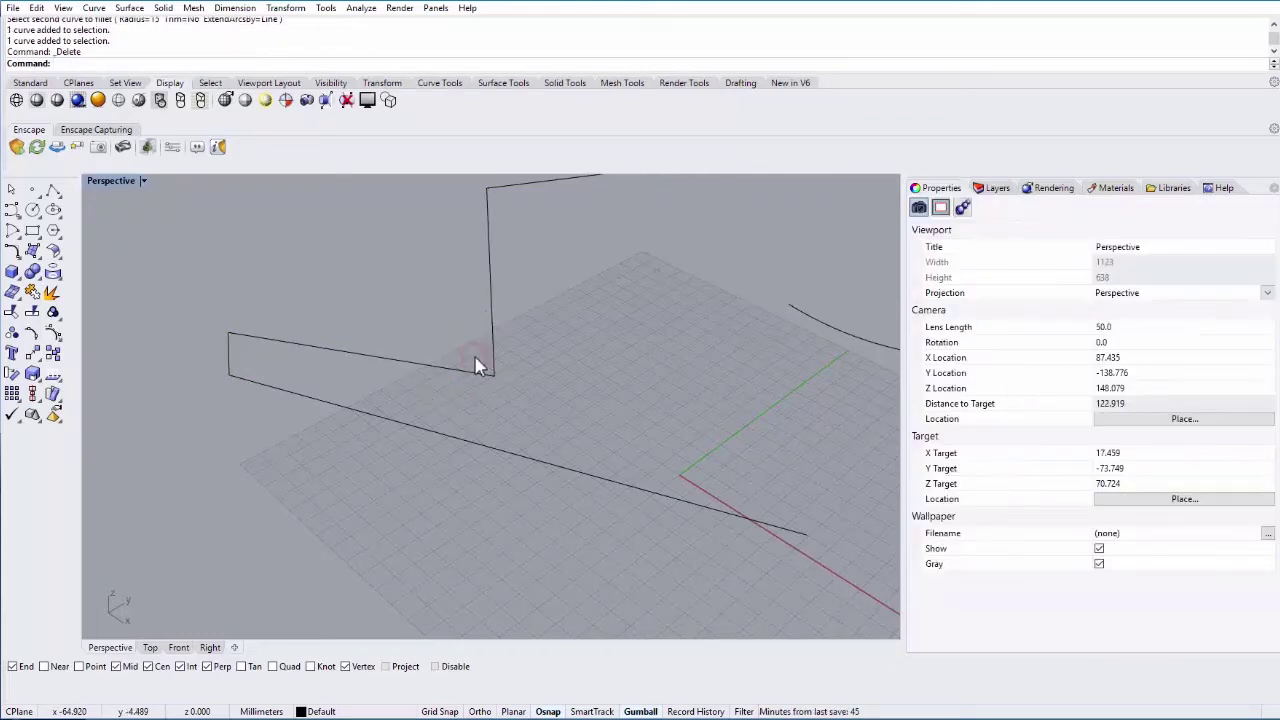
Step: Re-run Fillet with Trim=Yes to round the corner with a radius-15 arc
text(Fillet)
key(Return)
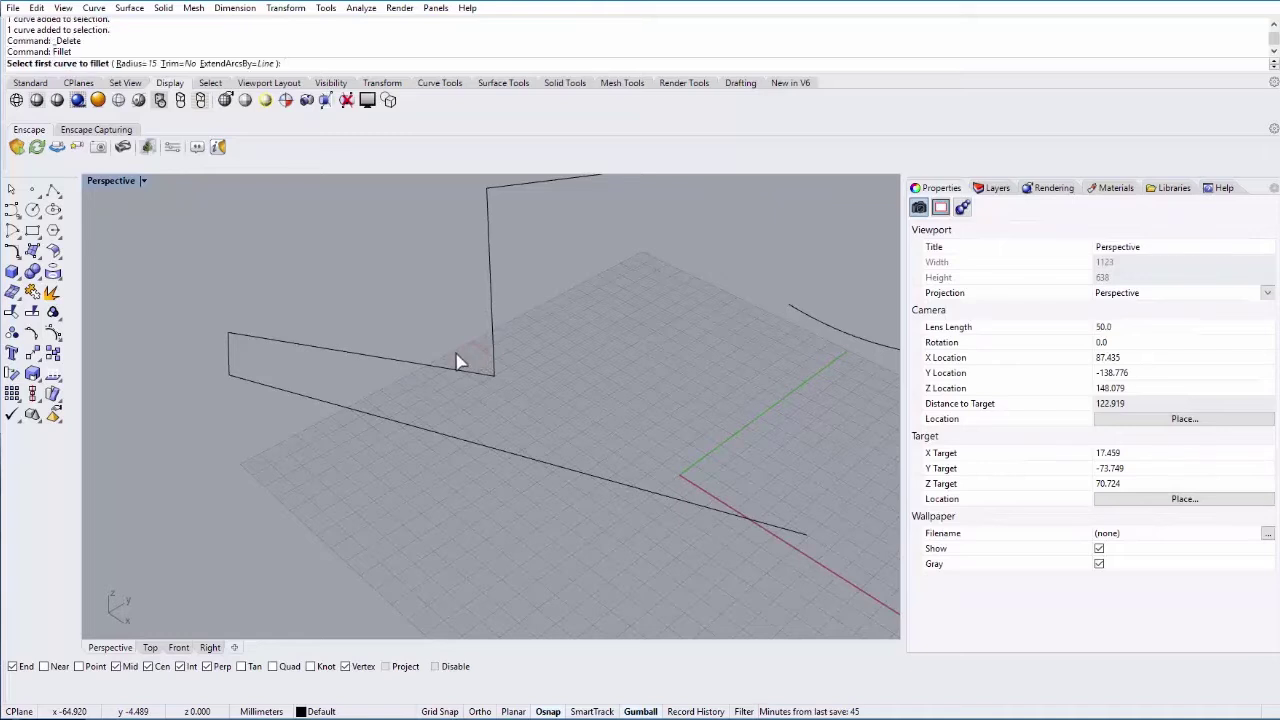
click(176, 63)
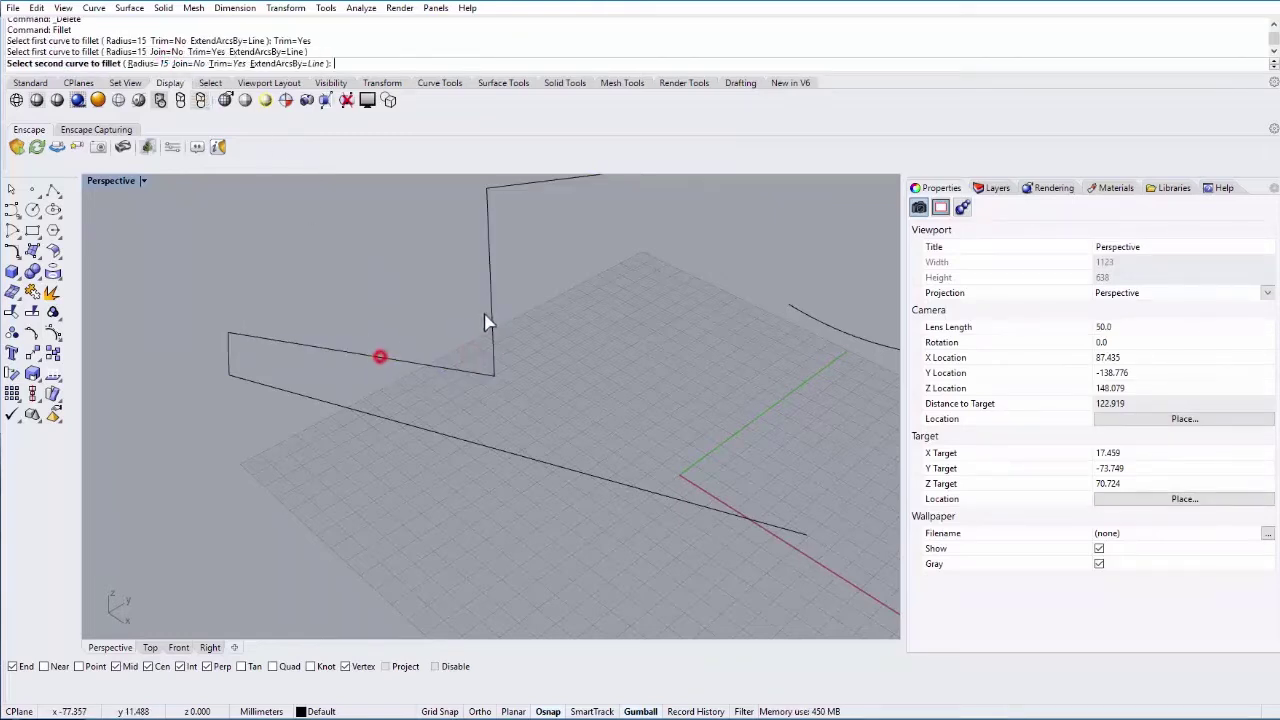
click(488, 314)
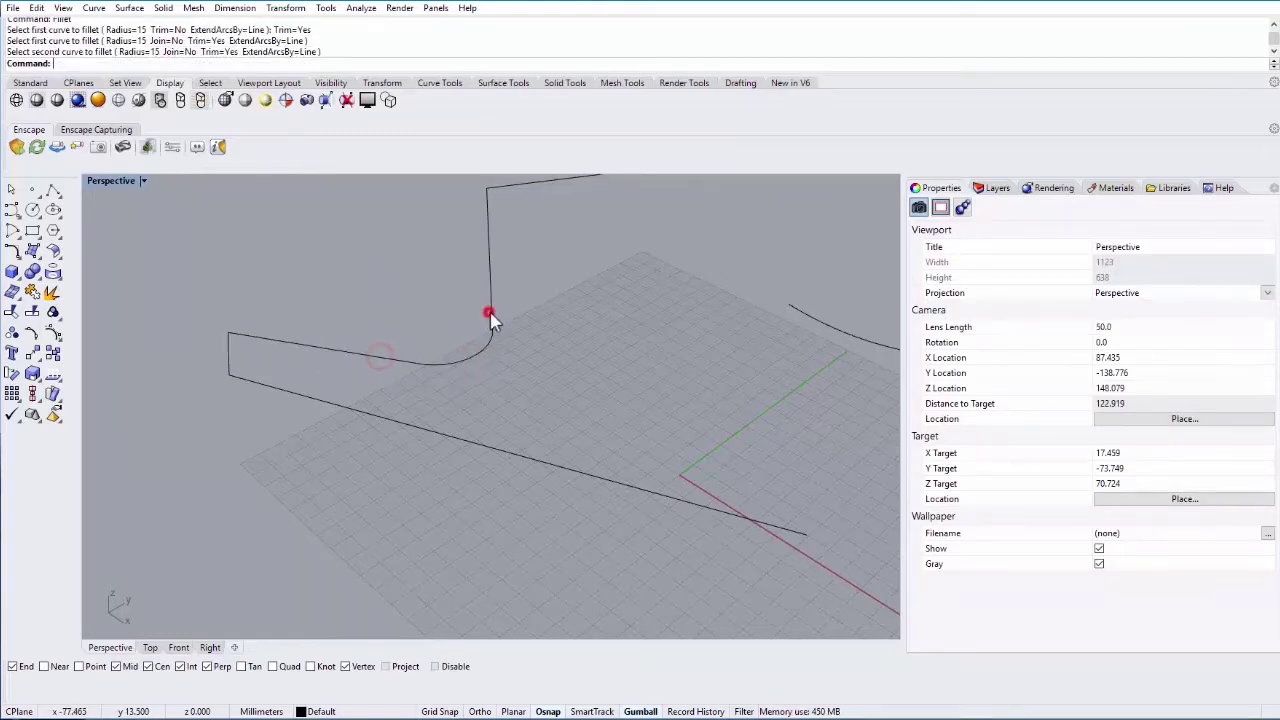
click(467, 362)
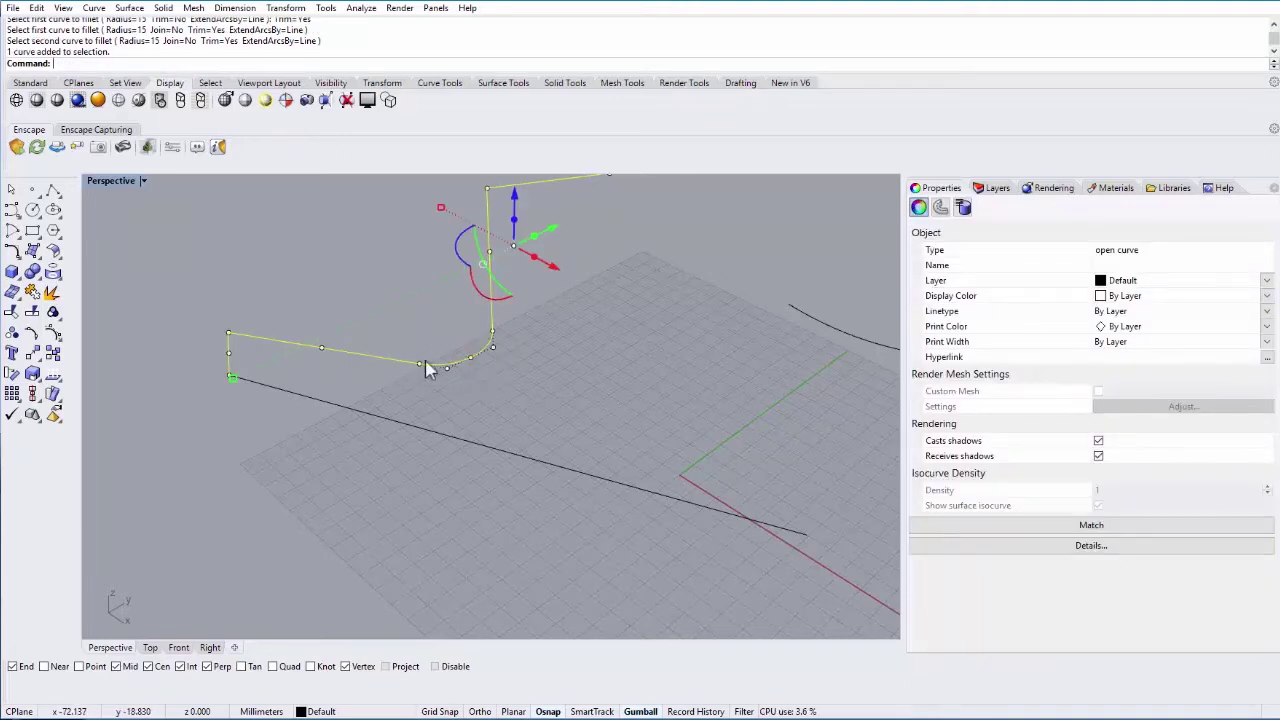
key(Escape)
Step: Join the filleted curve and the long line into one open curve
click(228, 365)
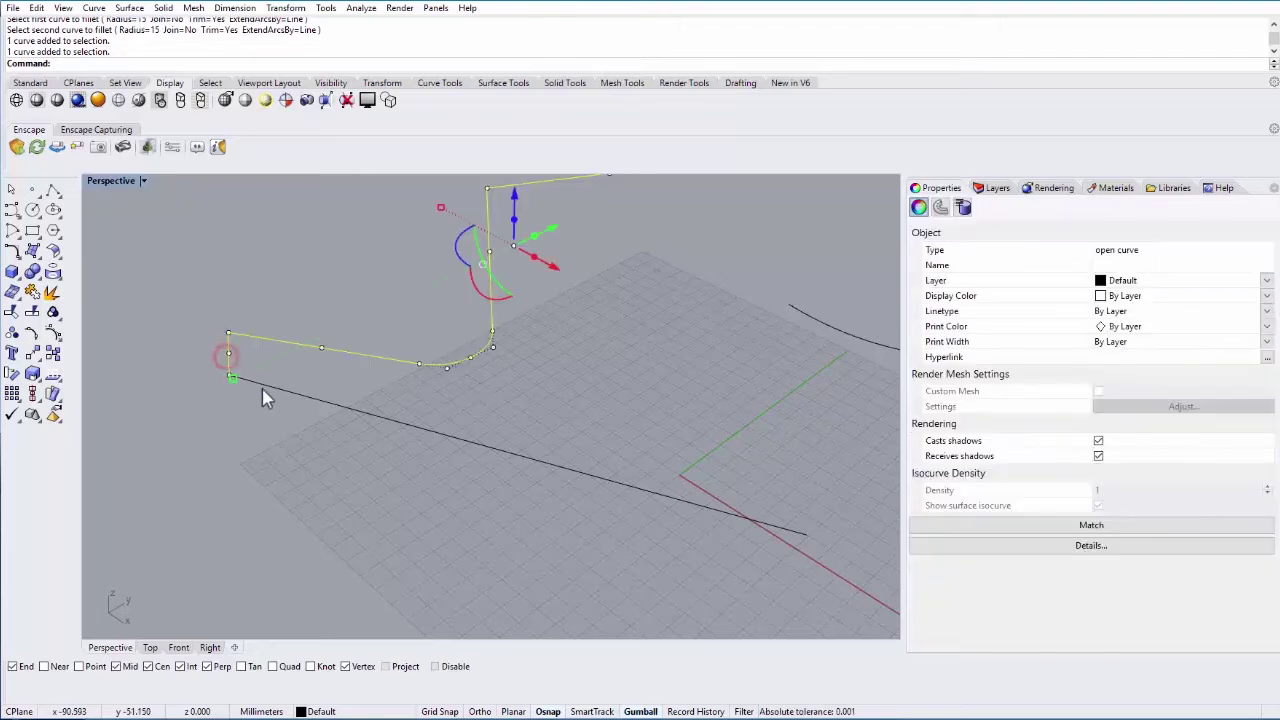
click(246, 406)
click(244, 378)
shift+click(254, 385)
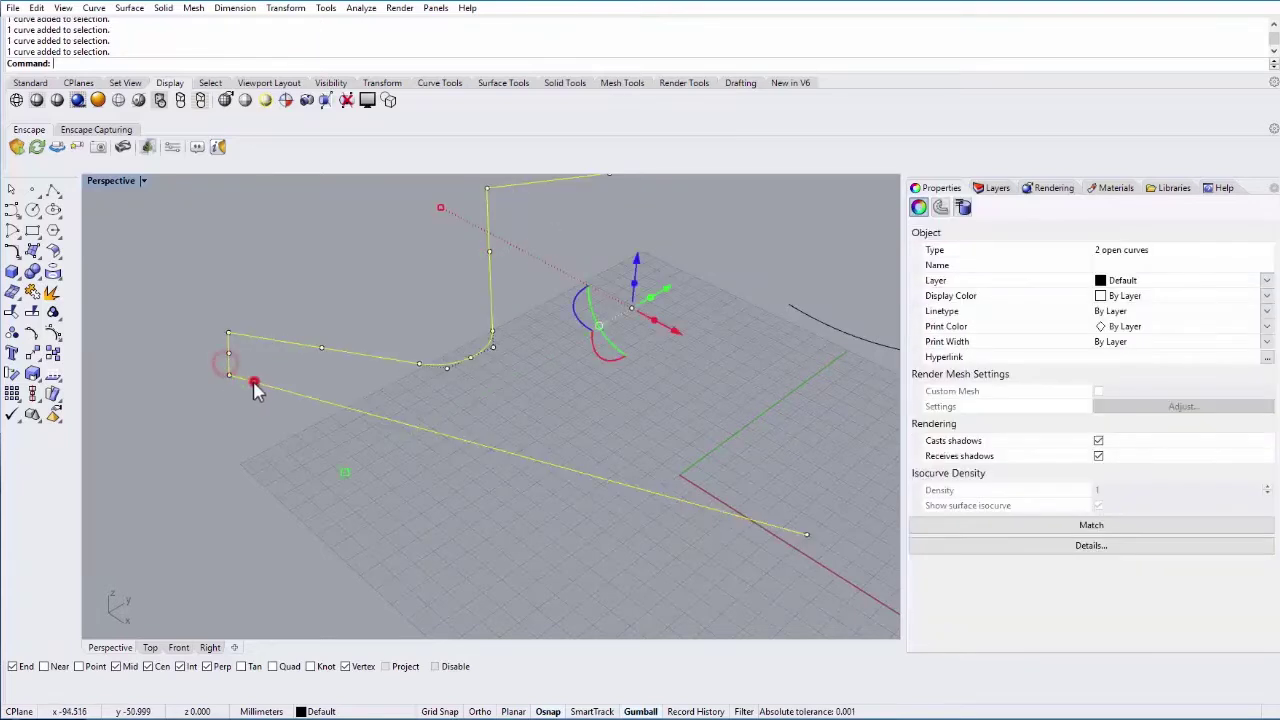
text(join)
key(Return)
click(252, 413)
click(262, 383)
scroll(454, 420, down, 3)
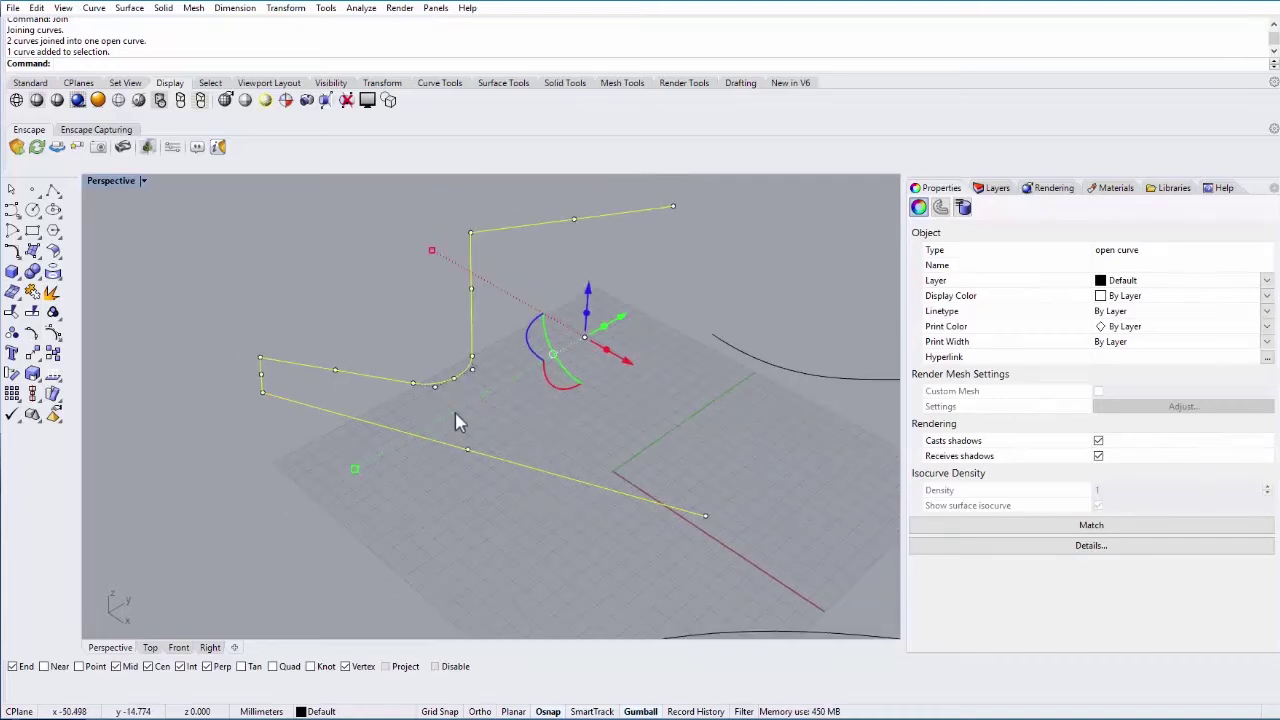
click(509, 412)
Step: Offset the filleted path with BothSides at distance 5, producing three parallel lines
text(Offset)
key(Return)
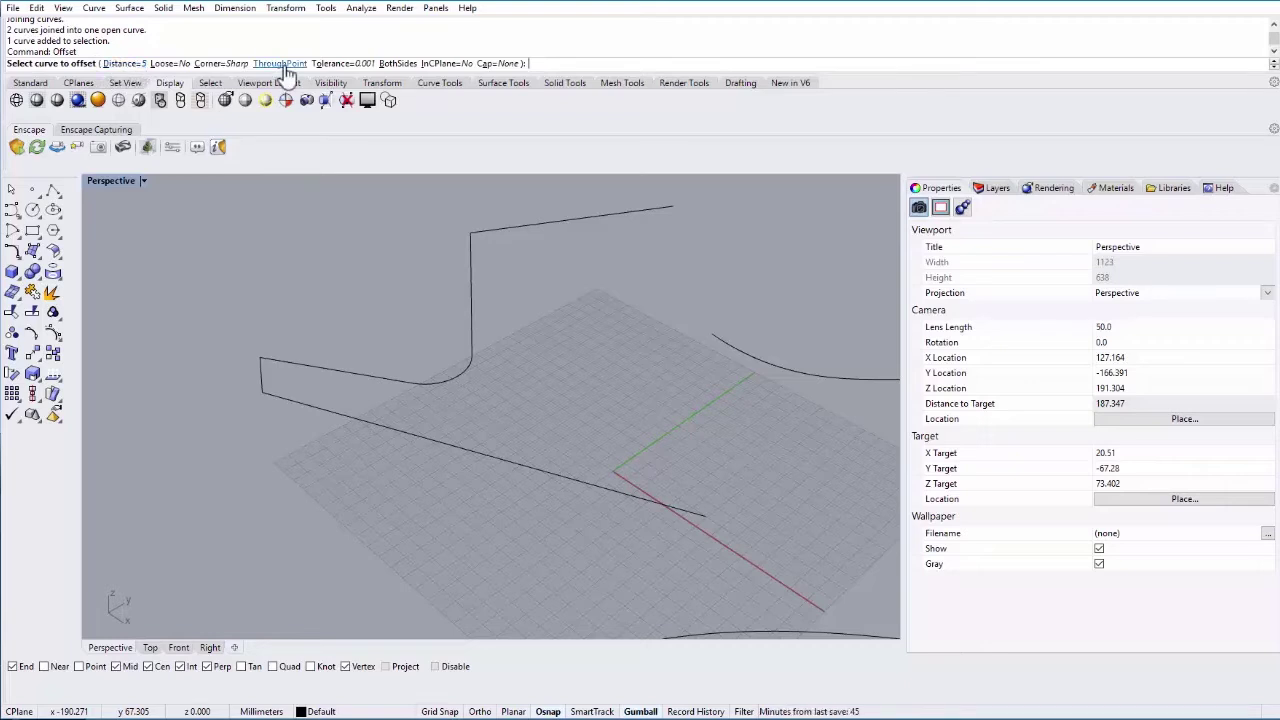
click(398, 64)
click(472, 310)
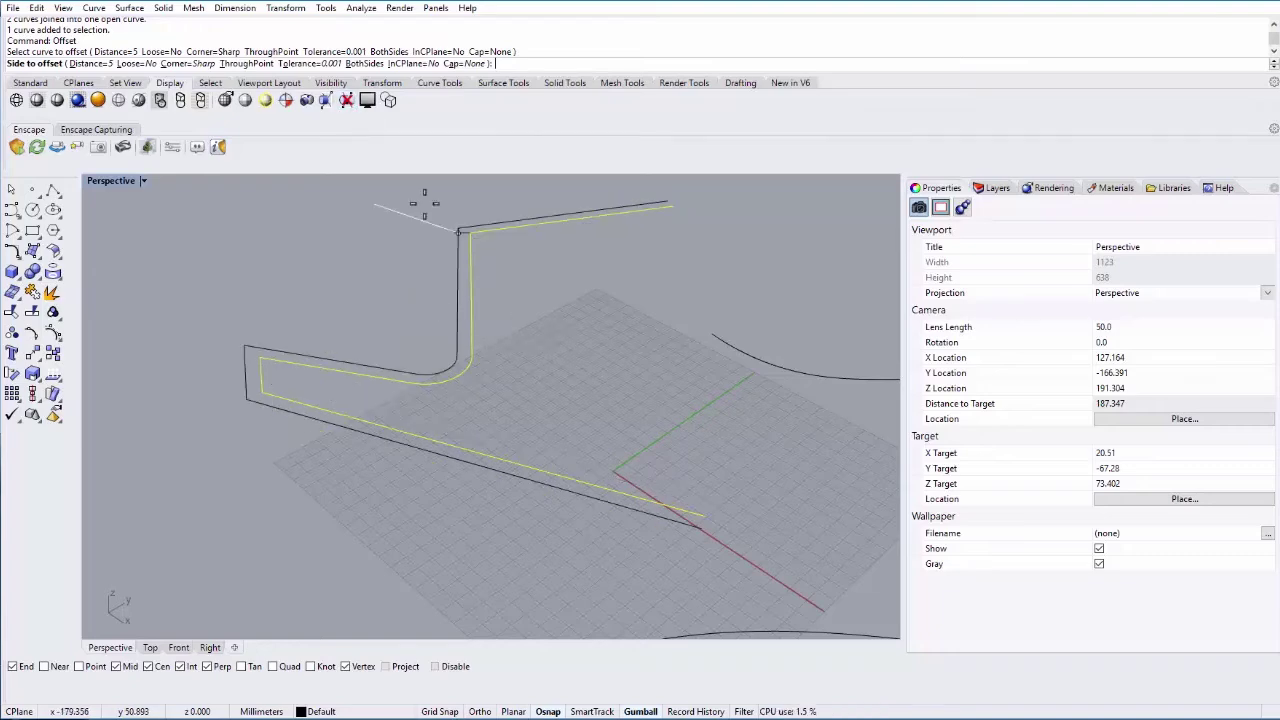
click(355, 63)
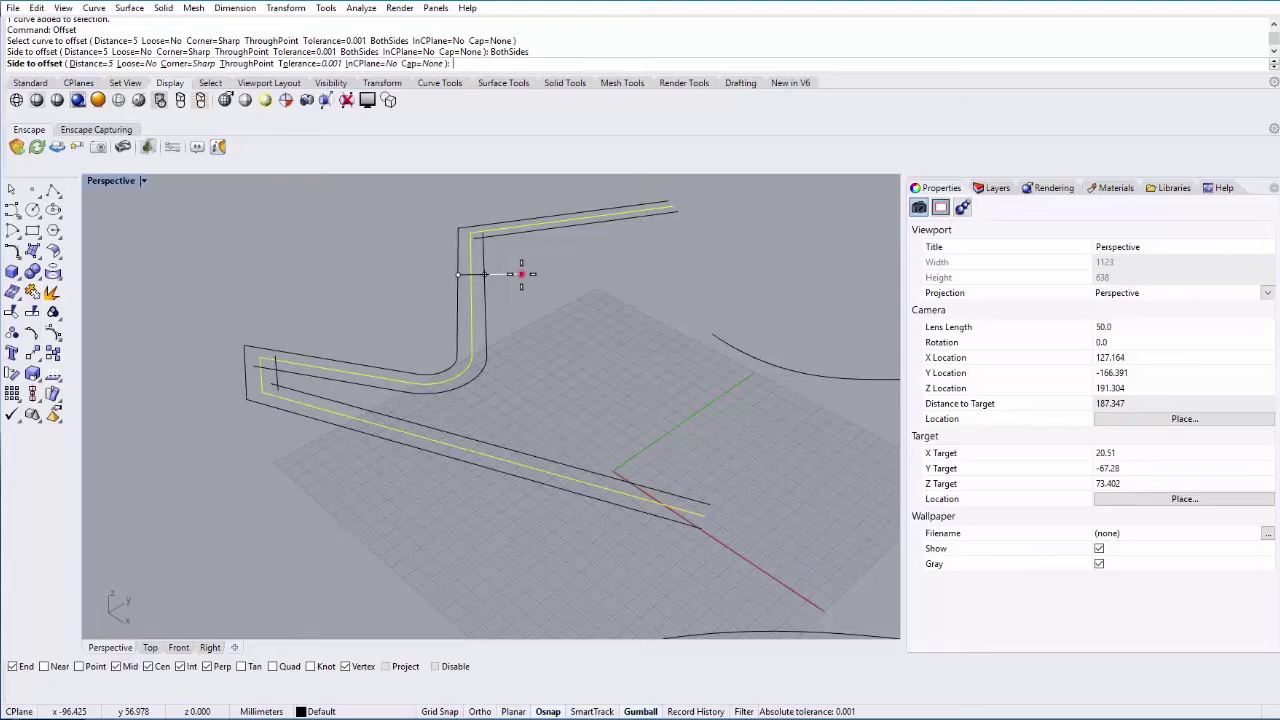
click(521, 274)
click(287, 369)
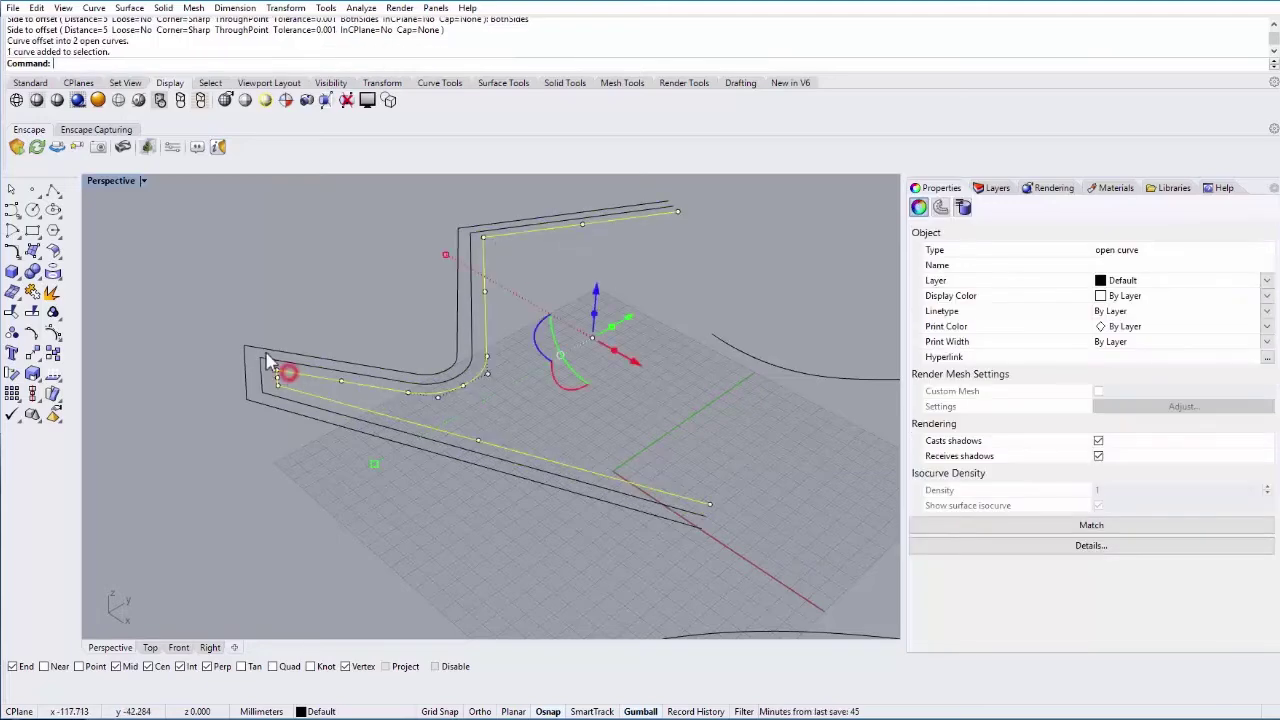
click(266, 356)
click(489, 400)
scroll(320, 356, down, 2)
right_drag(320, 356, 500, 434)
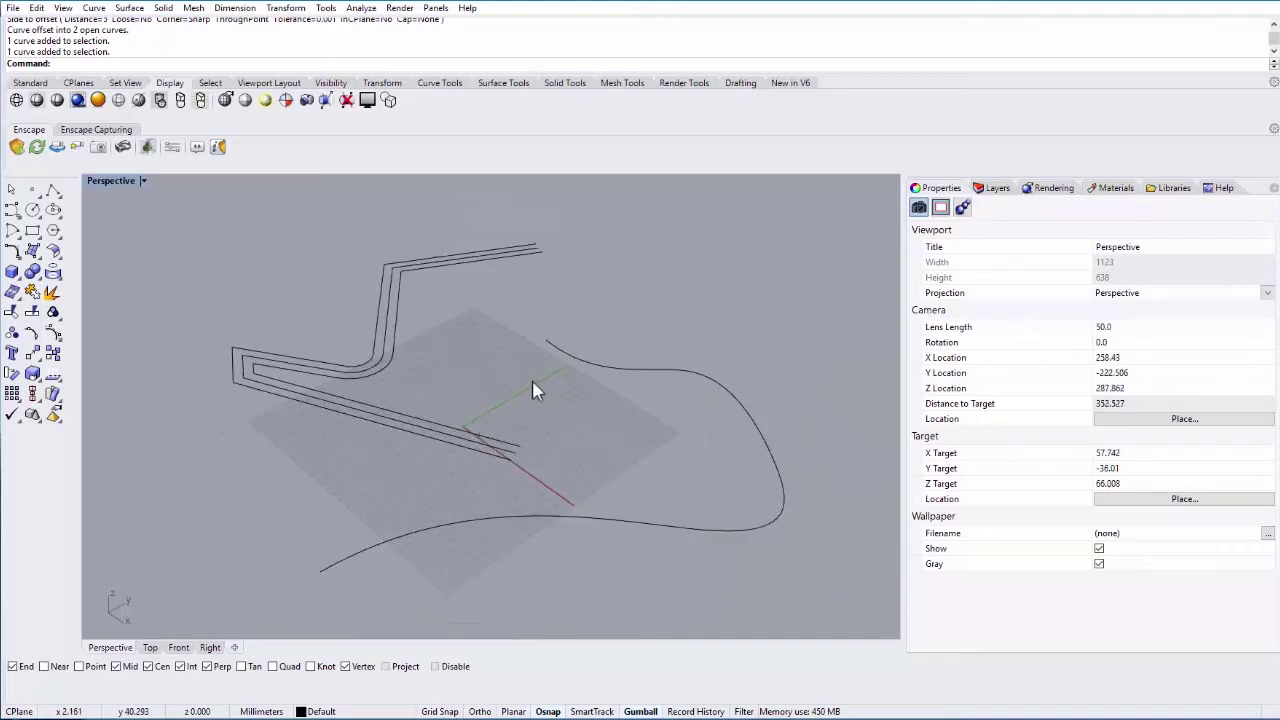
Step: Draw a three-point curve arcing down the right side, then select it with an offset curve
scroll(556, 374, up, 2)
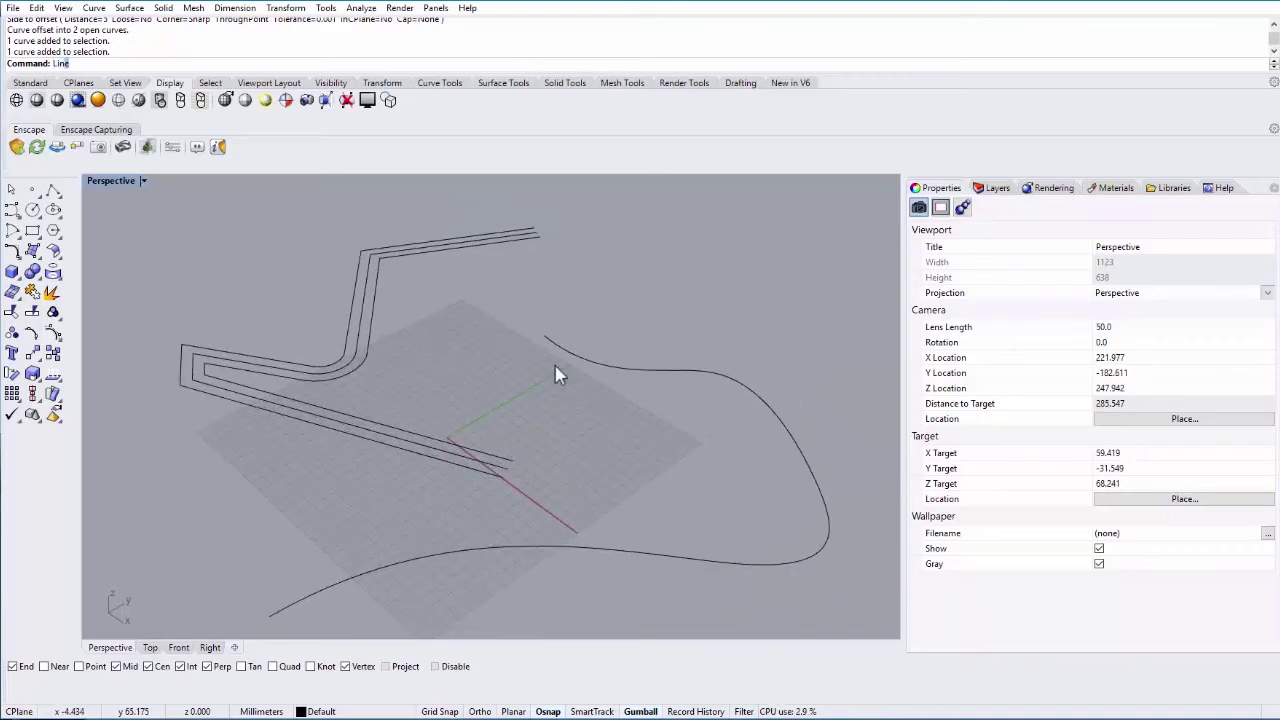
key(Return)
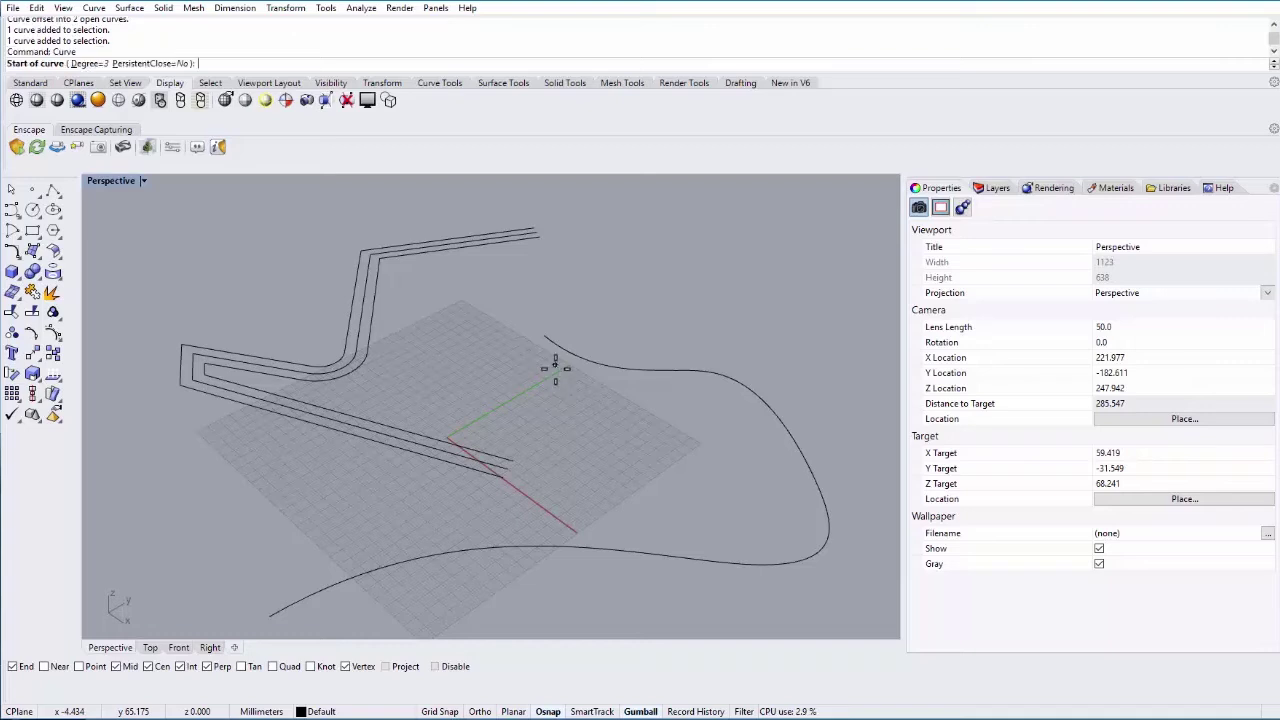
scroll(556, 374, down, 2)
click(628, 251)
click(794, 349)
click(852, 538)
right_click(852, 538)
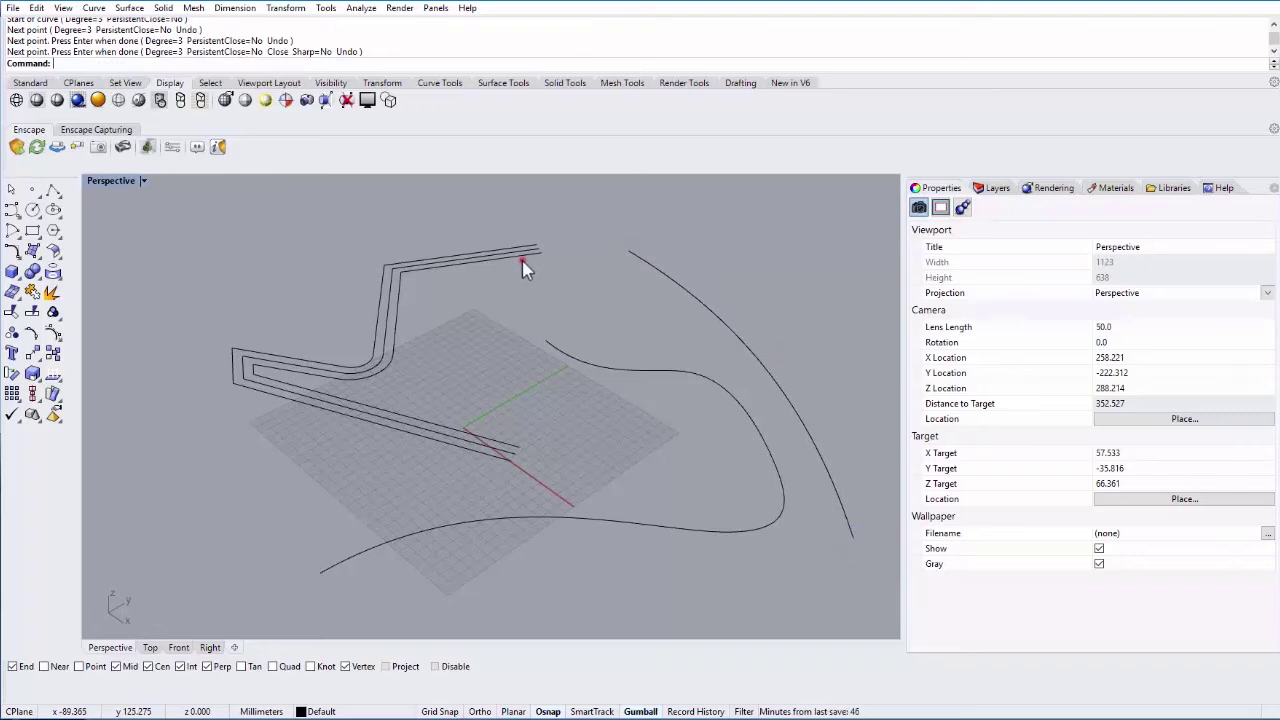
click(524, 256)
shift+click(631, 259)
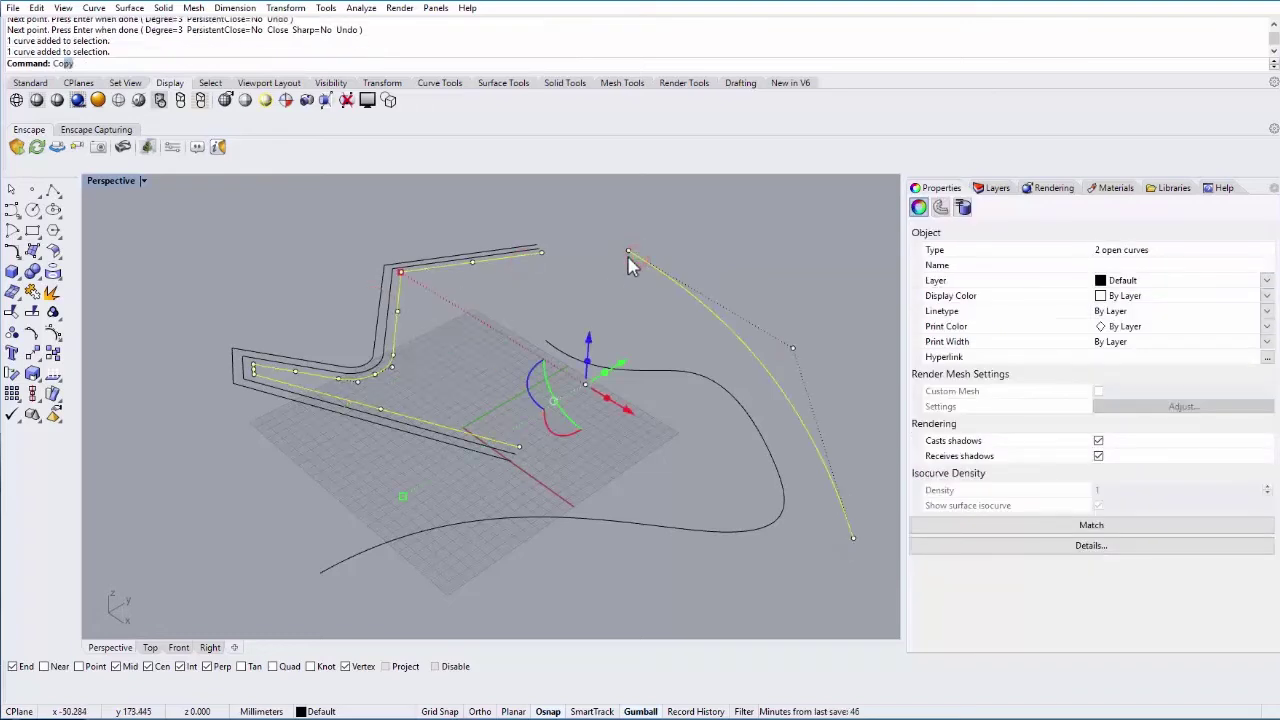
Step: Connect the top offset curve's end to the new right-hand curve, forming a sharp corner
text(Connect)
key(Return)
click(640, 256)
click(531, 258)
scroll(448, 262, up, 3)
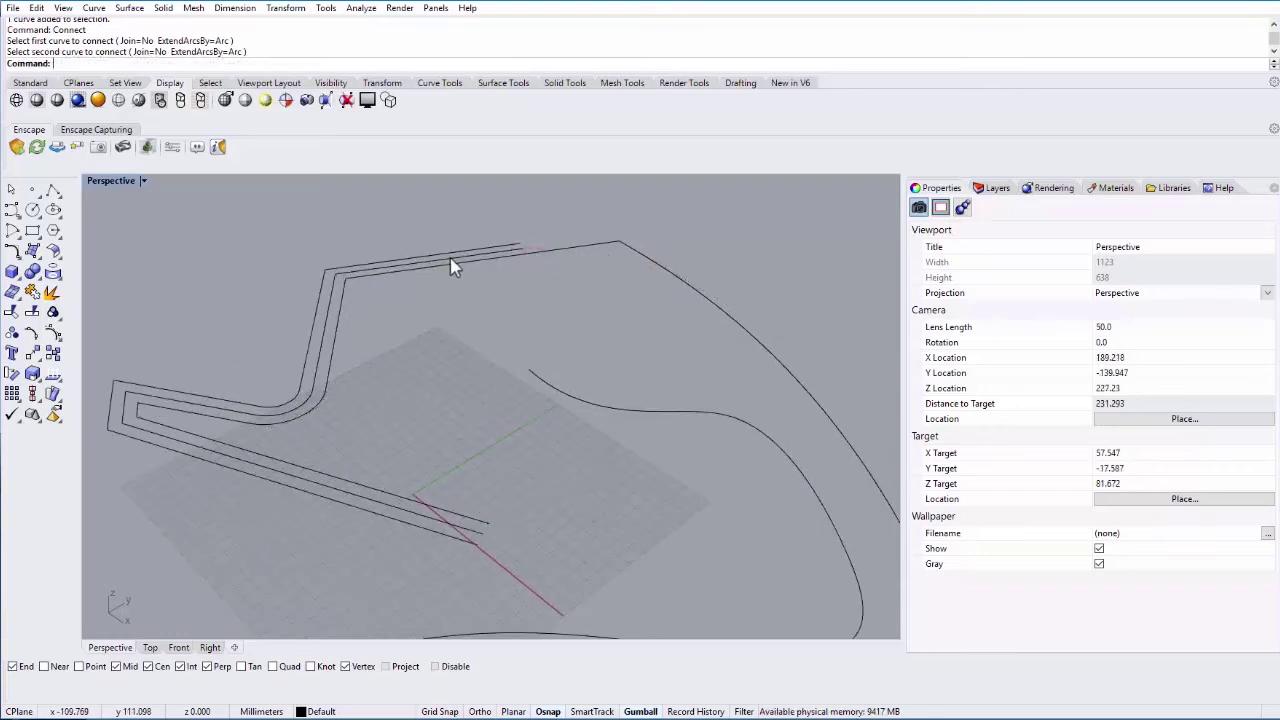
click(623, 245)
key(Escape)
click(598, 245)
right_drag(616, 246, 500, 349)
key(Escape)
right_drag(408, 434, 420, 445)
scroll(475, 370, down, 4)
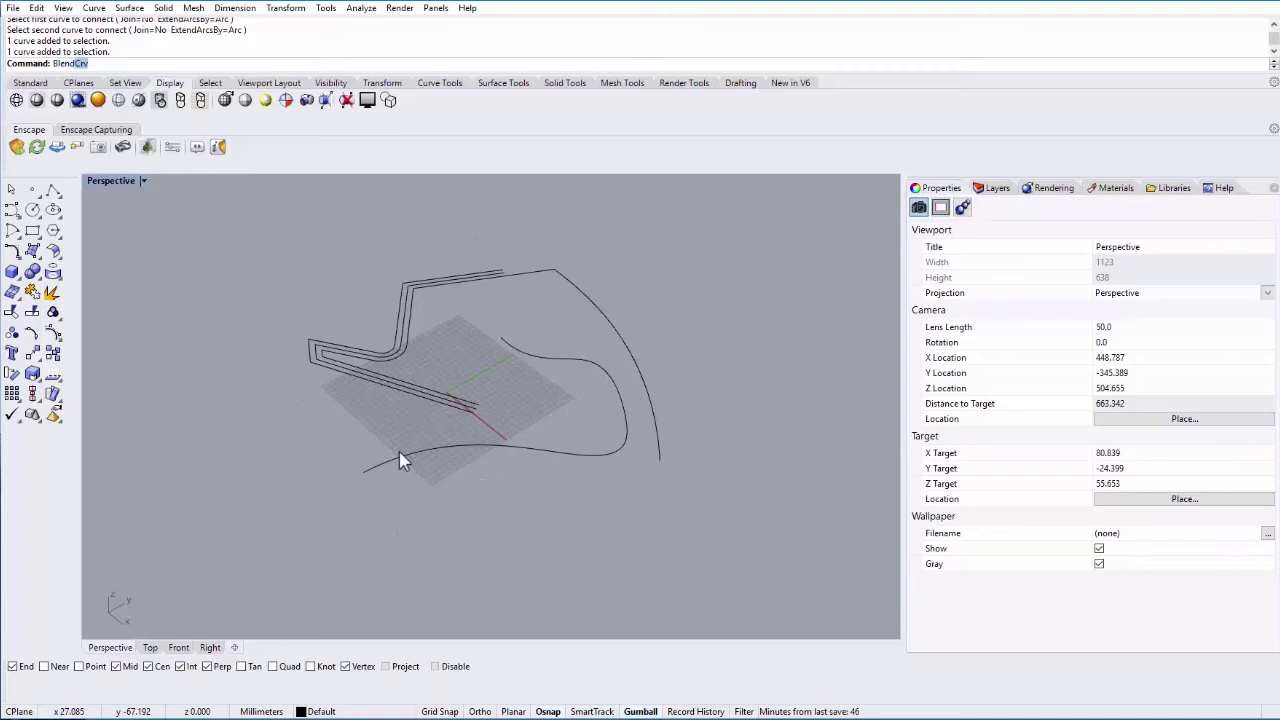
Step: Blend the lower wavy curve's left end into the right curve's bottom with Curvature continuity
key(Return)
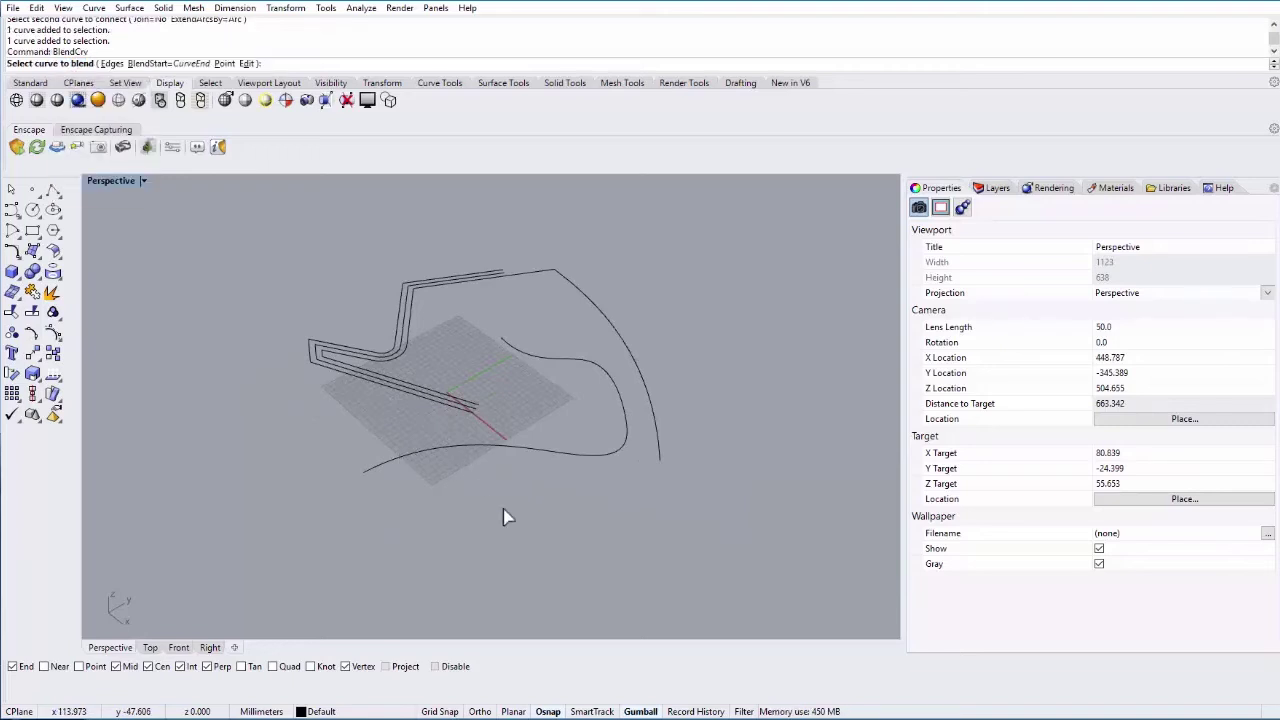
click(378, 467)
click(658, 450)
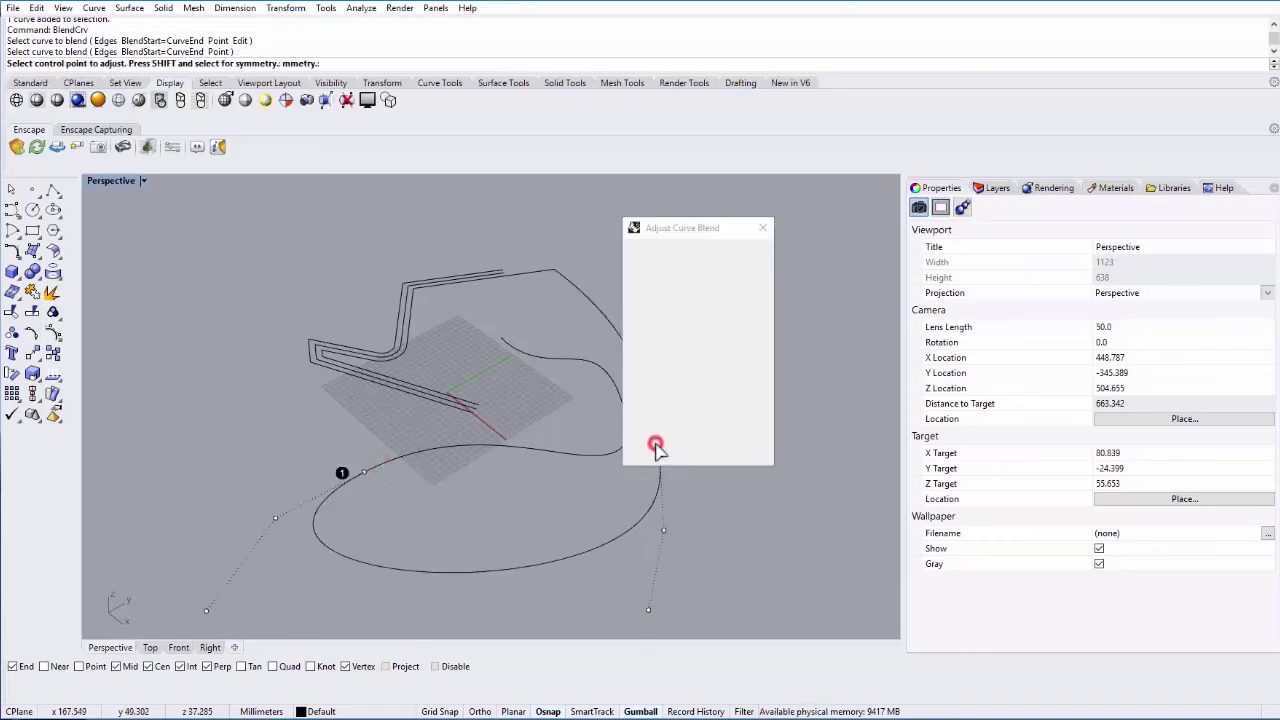
drag(672, 228, 762, 236)
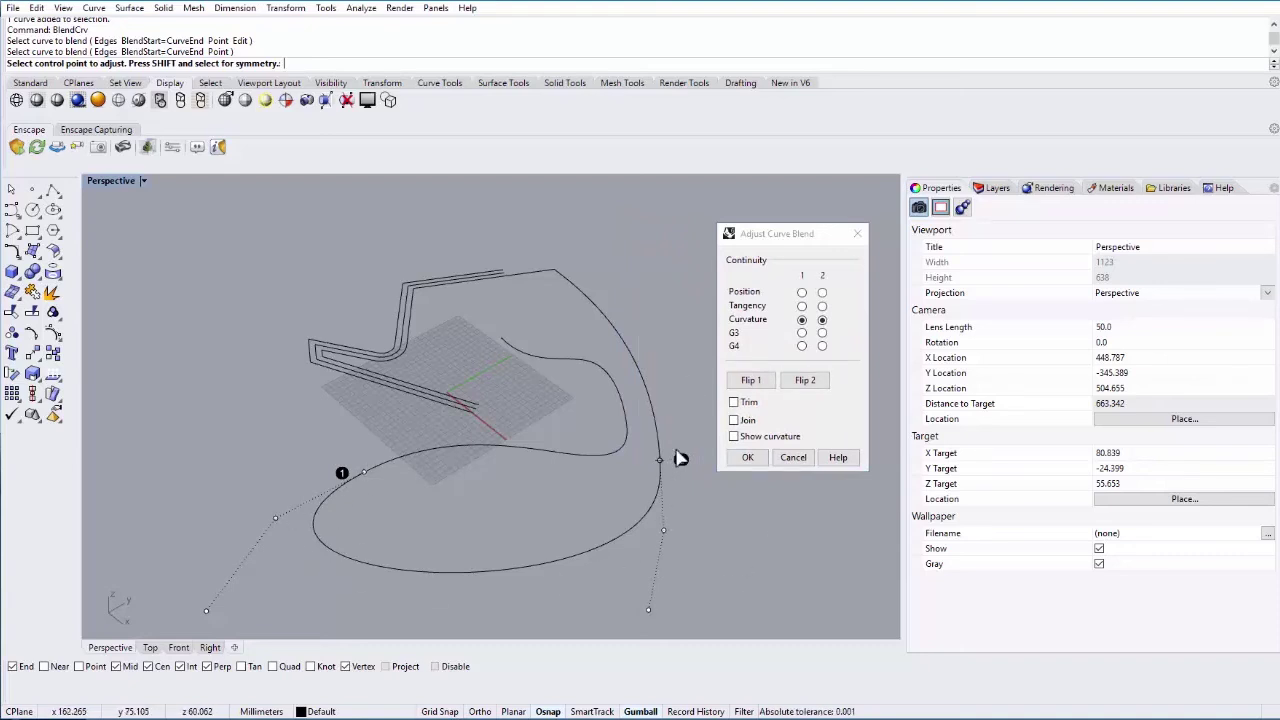
right_drag(556, 517, 545, 500)
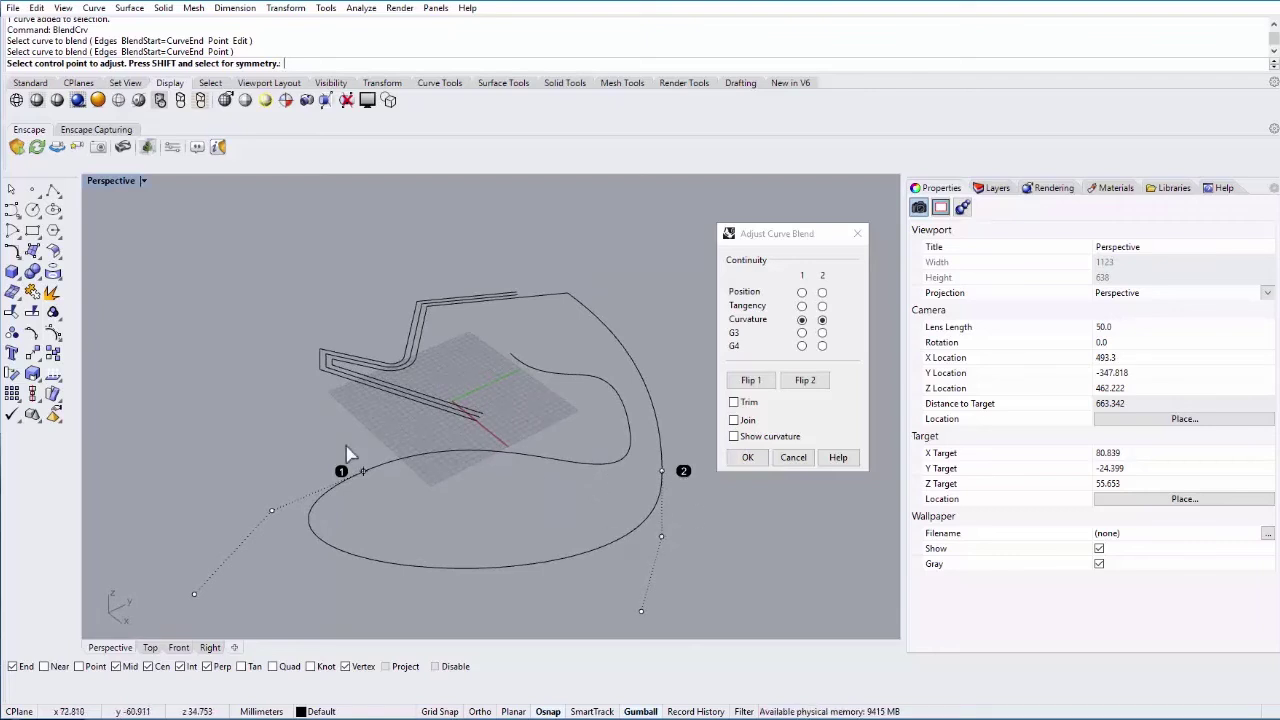
click(748, 458)
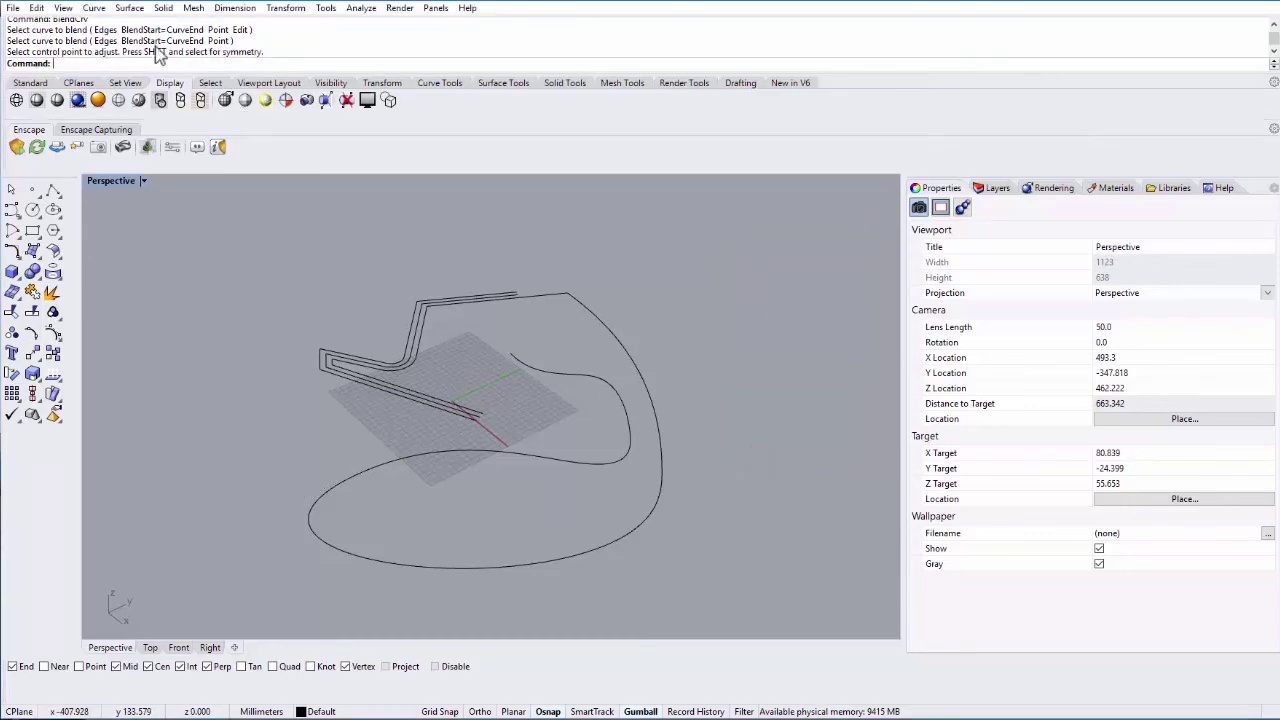
Step: Browse the Curve menu's Extend Curve and Offset submenus
click(93, 8)
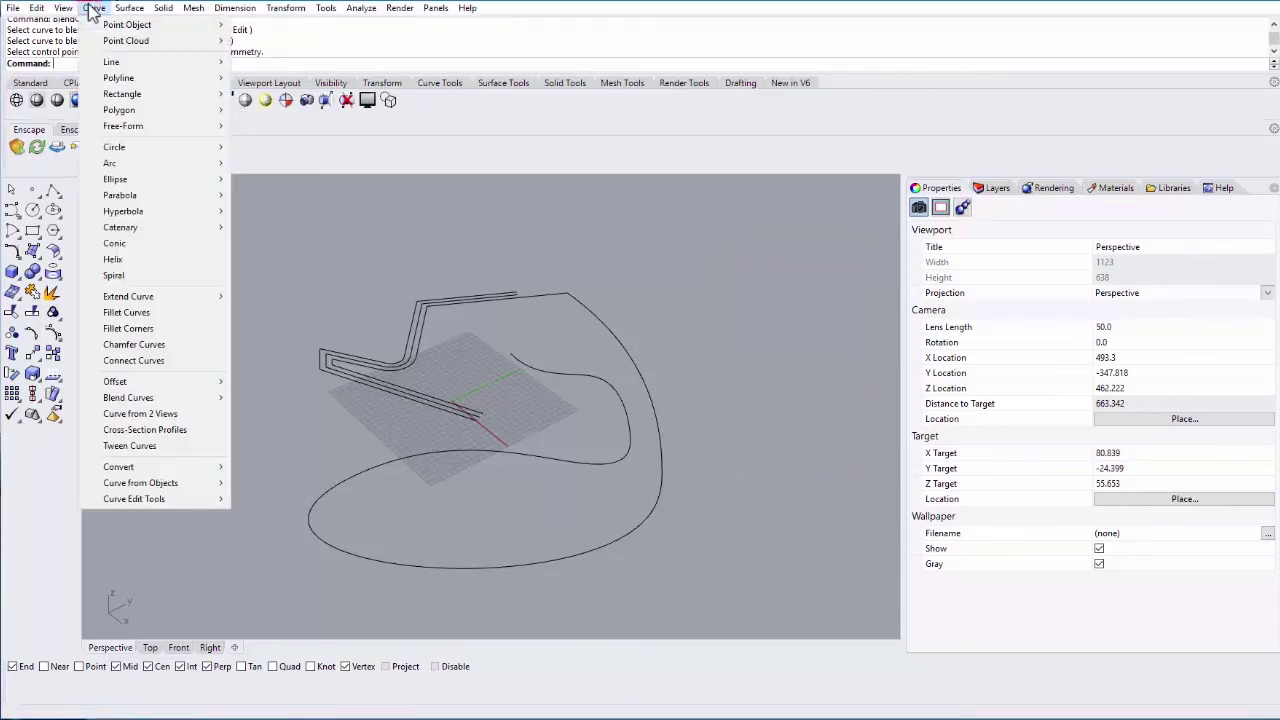
mouse_move(128, 300)
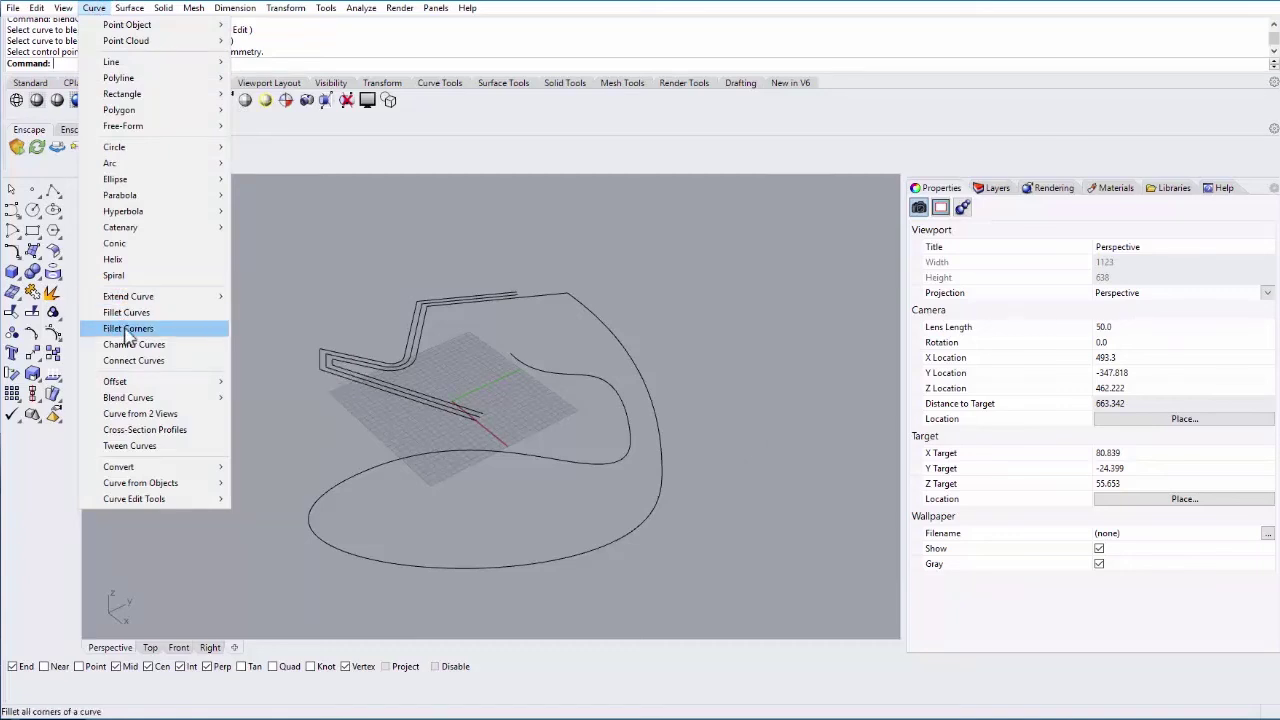
mouse_move(125, 384)
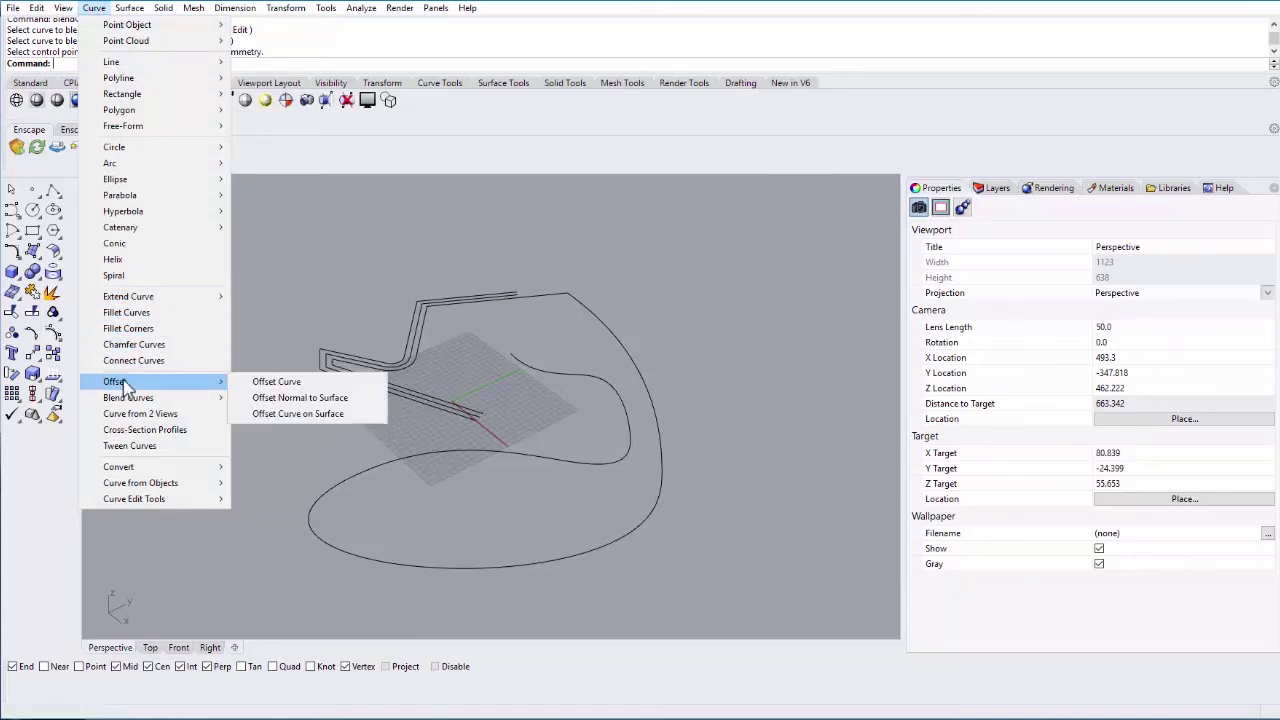